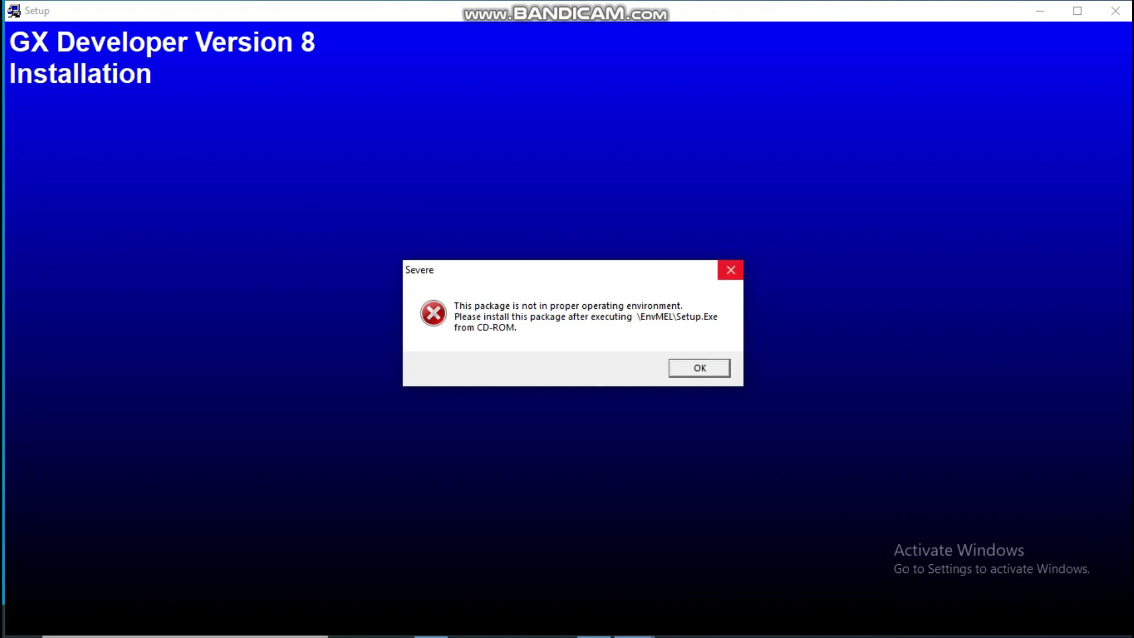
Step: Dismiss the operating environment error and open the EnvMEL folder inside the MELSOFT GX developer folder
click(731, 270)
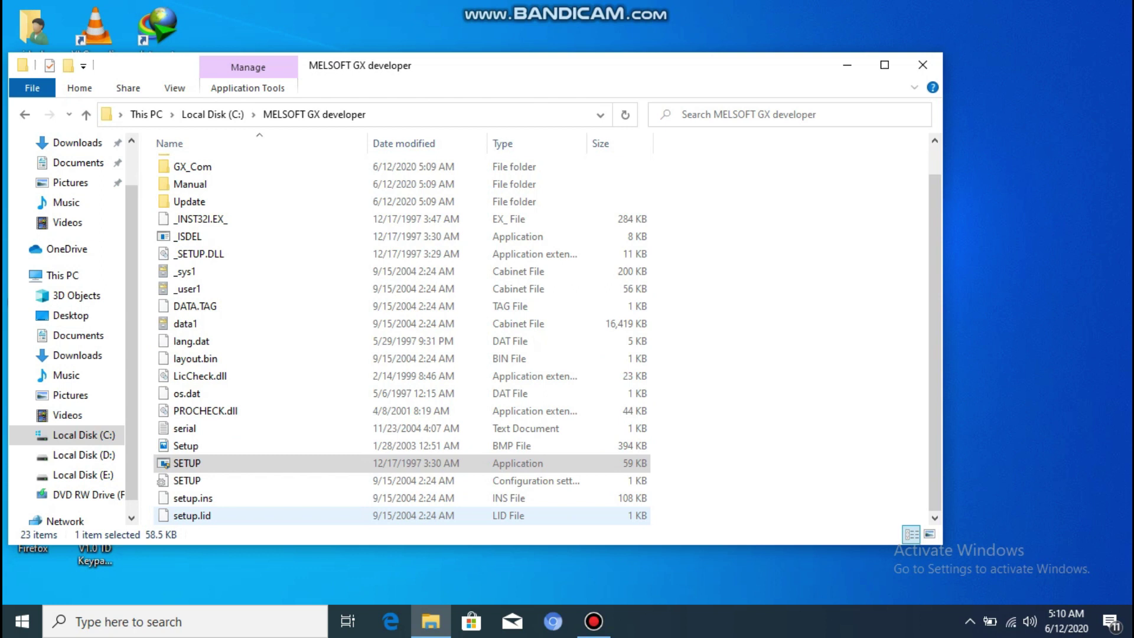
double_click(187, 481)
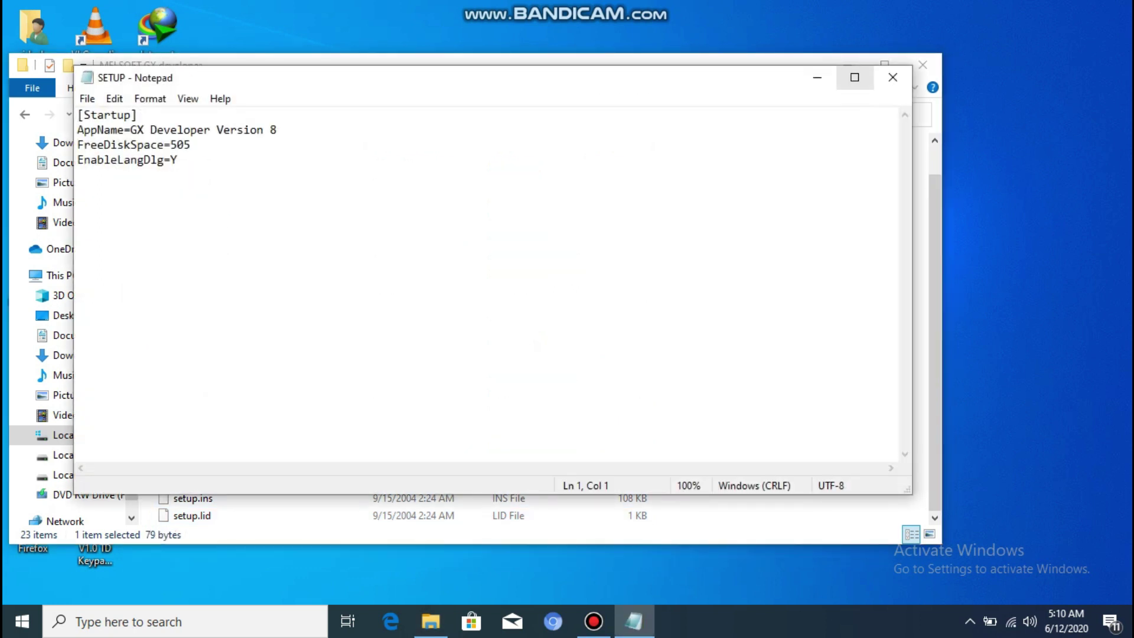
click(893, 78)
scroll(354, 202, up, 1)
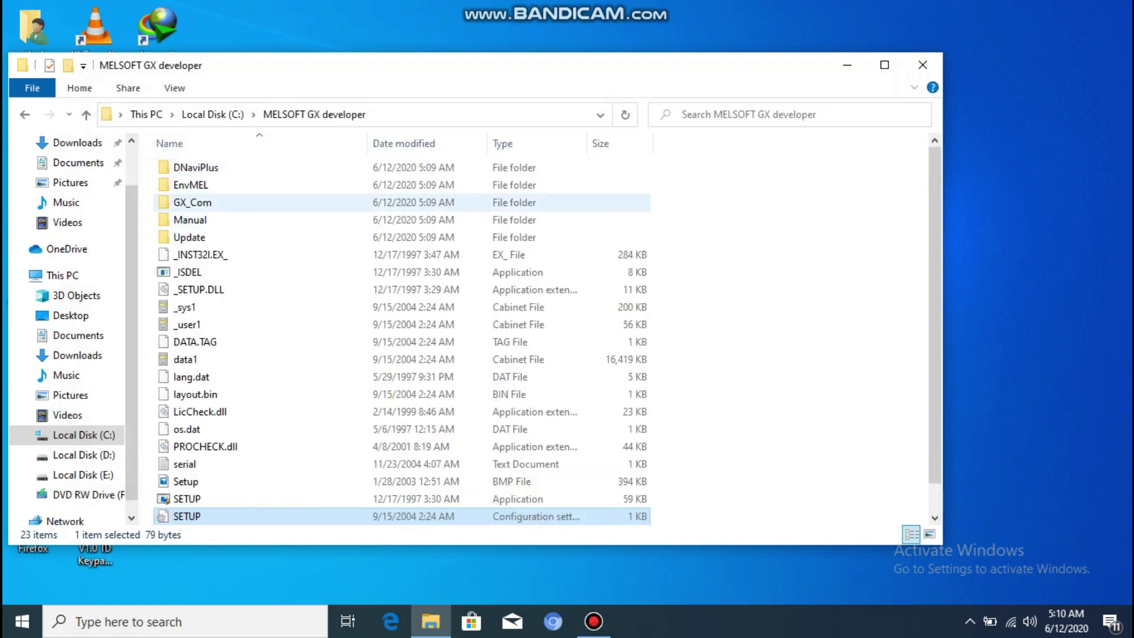
double_click(191, 184)
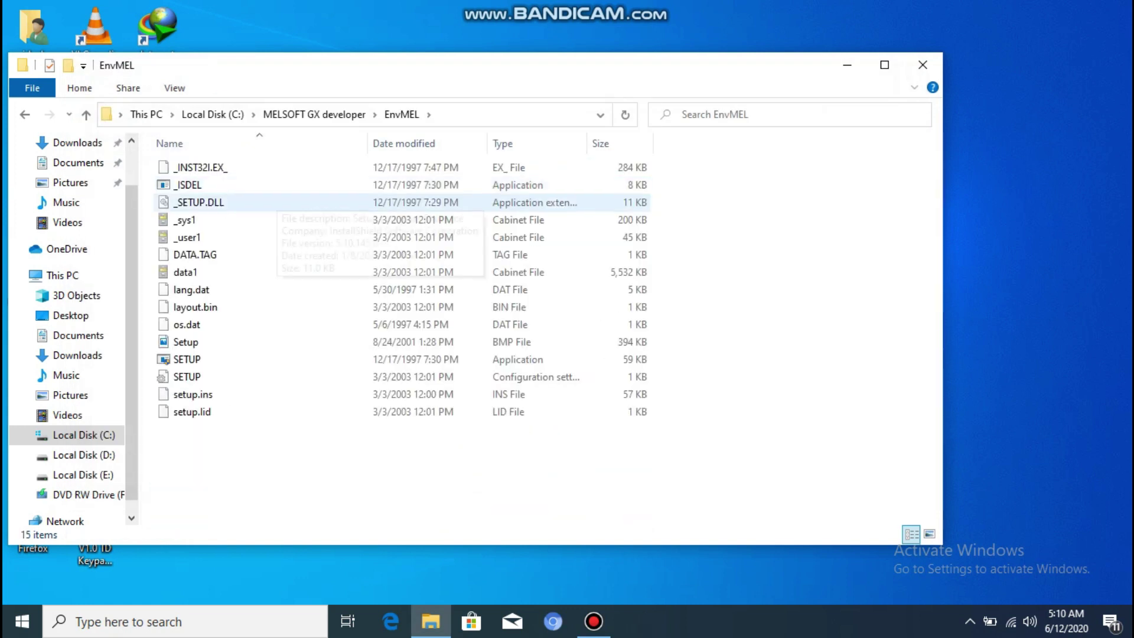
Step: Run the SETUP application in the EnvMEL folder and complete the Environment of MELSOFT installation
double_click(188, 360)
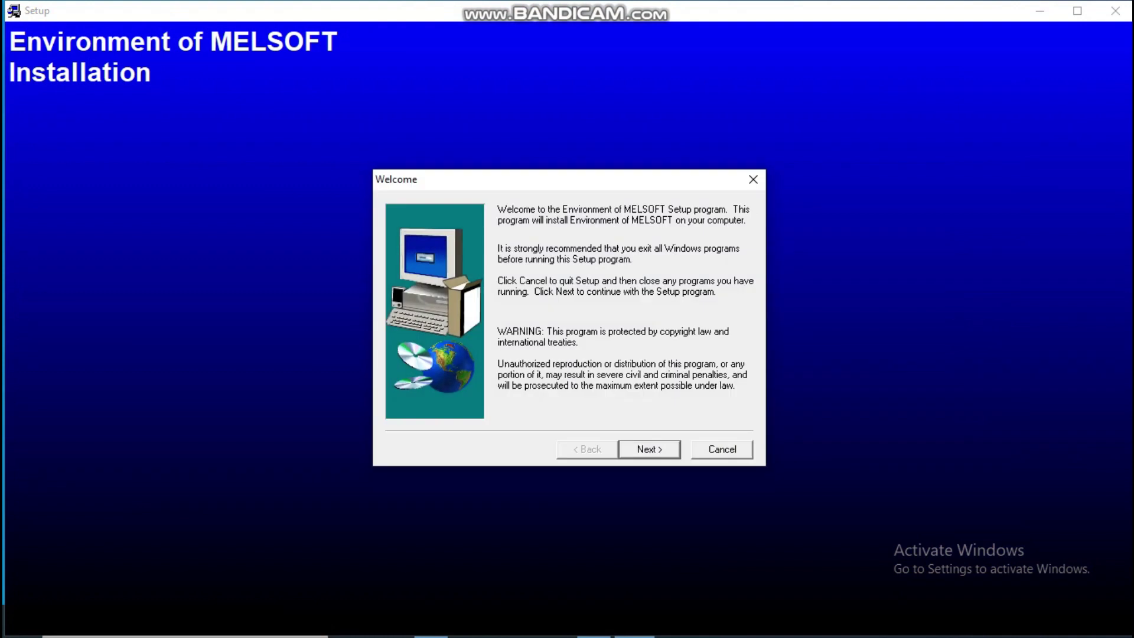
key(Return)
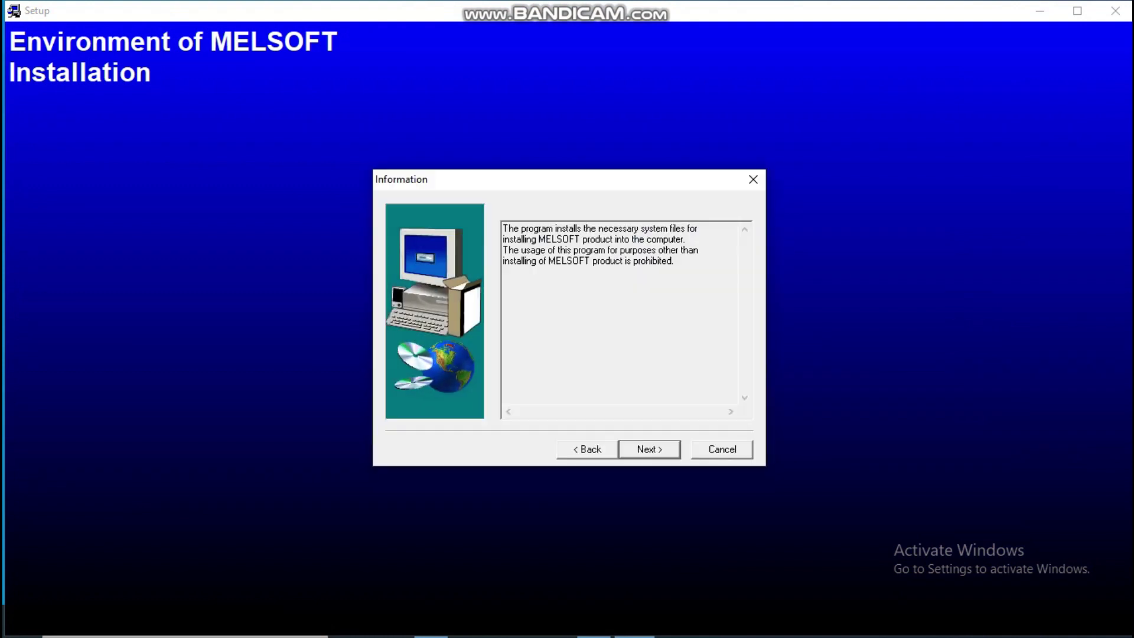
key(Return)
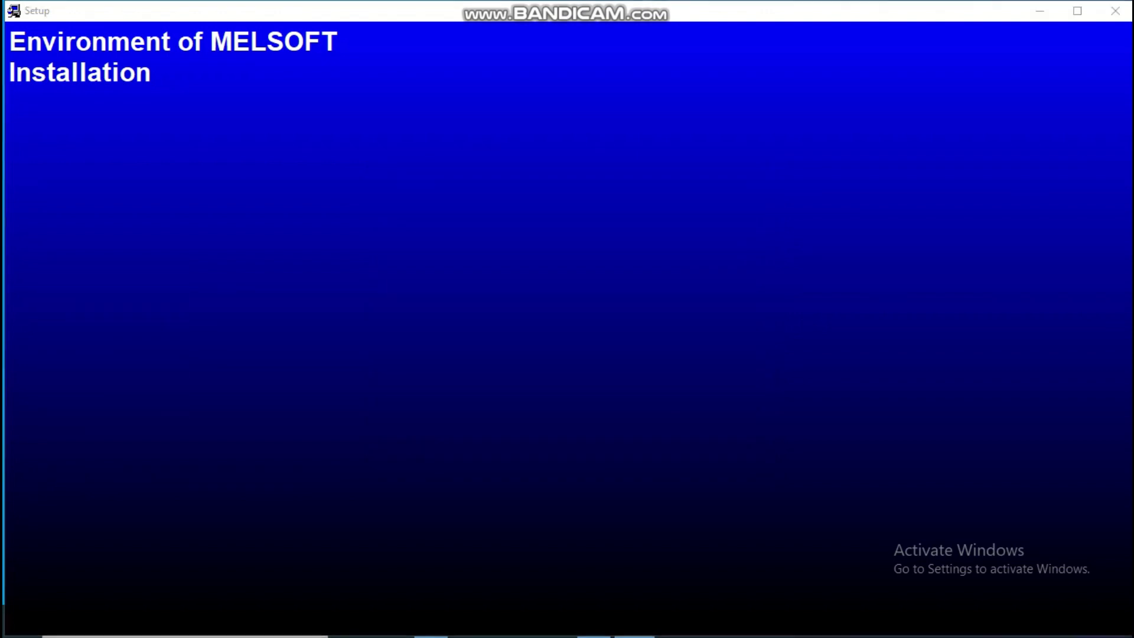
key(Return)
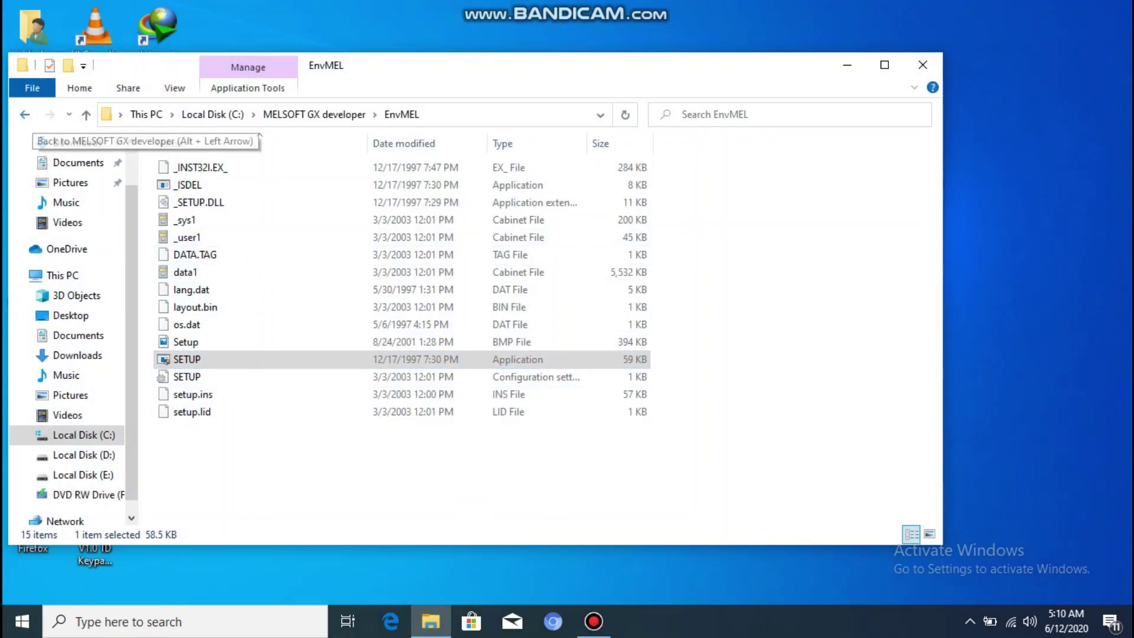
Step: Launch the SETUP application from the MELSOFT GX developer folder and proceed past the running-applications warning and welcome page
click(25, 115)
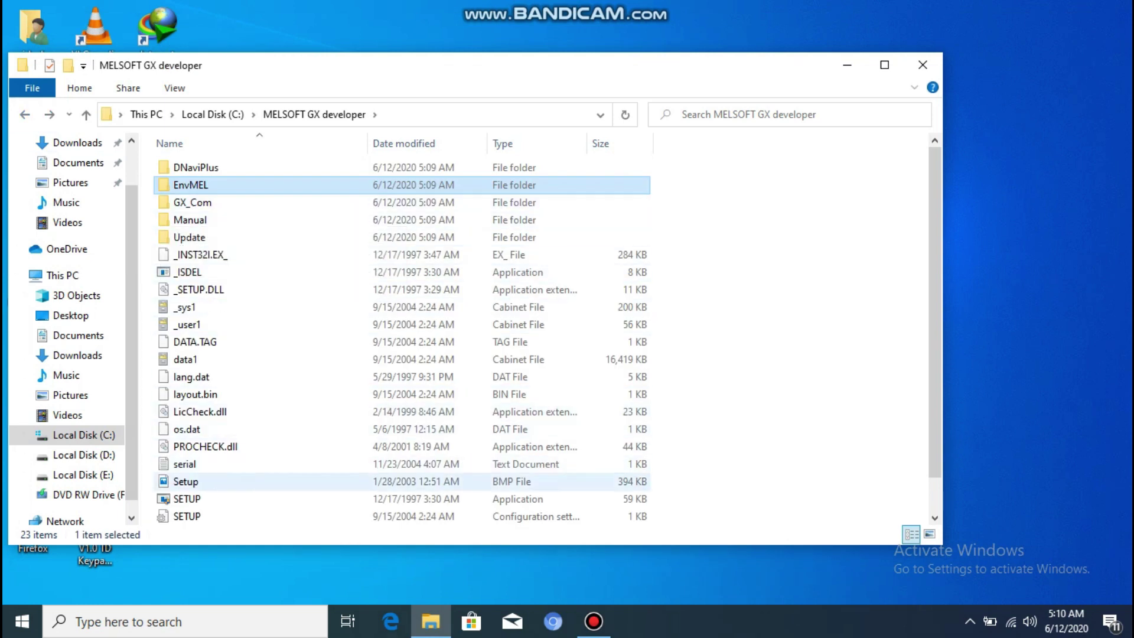
double_click(187, 500)
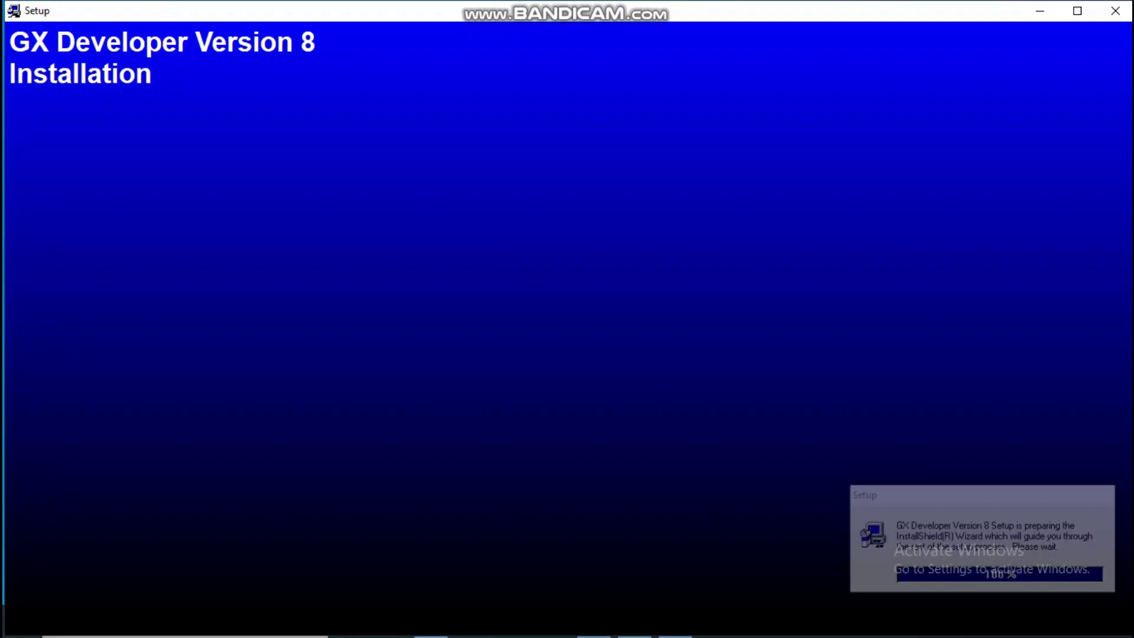
click(597, 368)
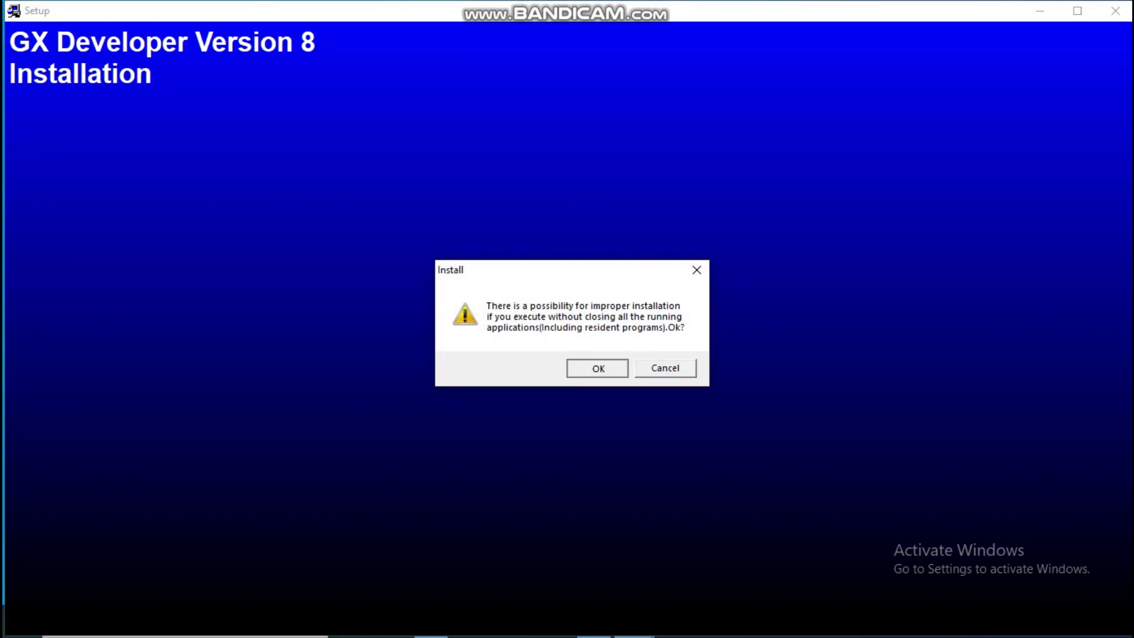
key(Return)
key(Return)
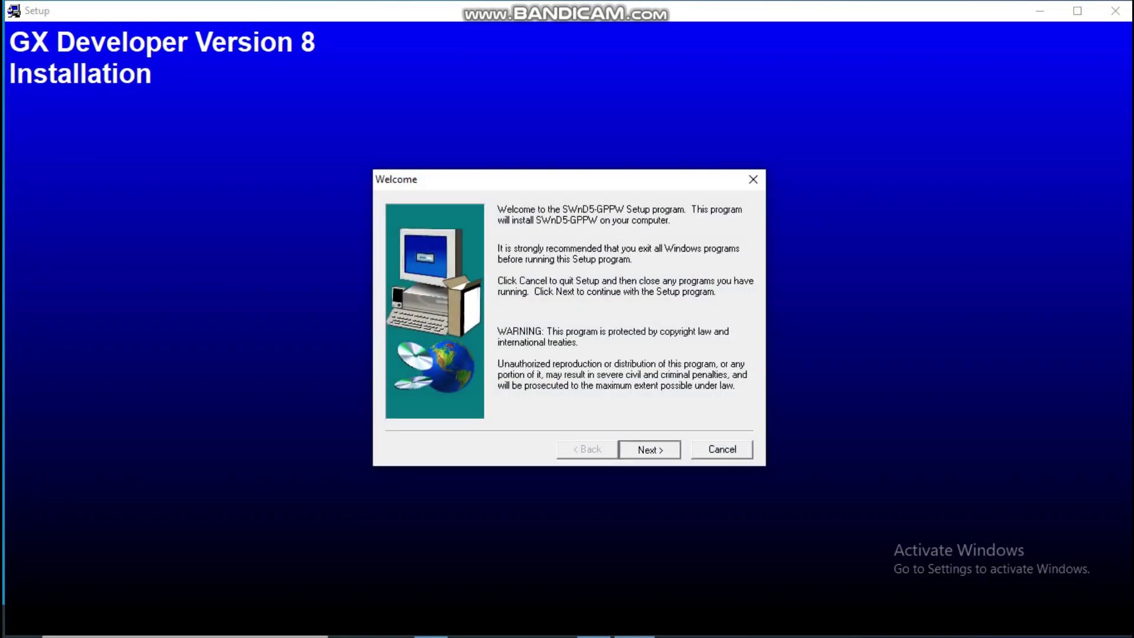
Step: Enter "mizu tech" as the company in the user information and confirm the registration details
click(602, 304)
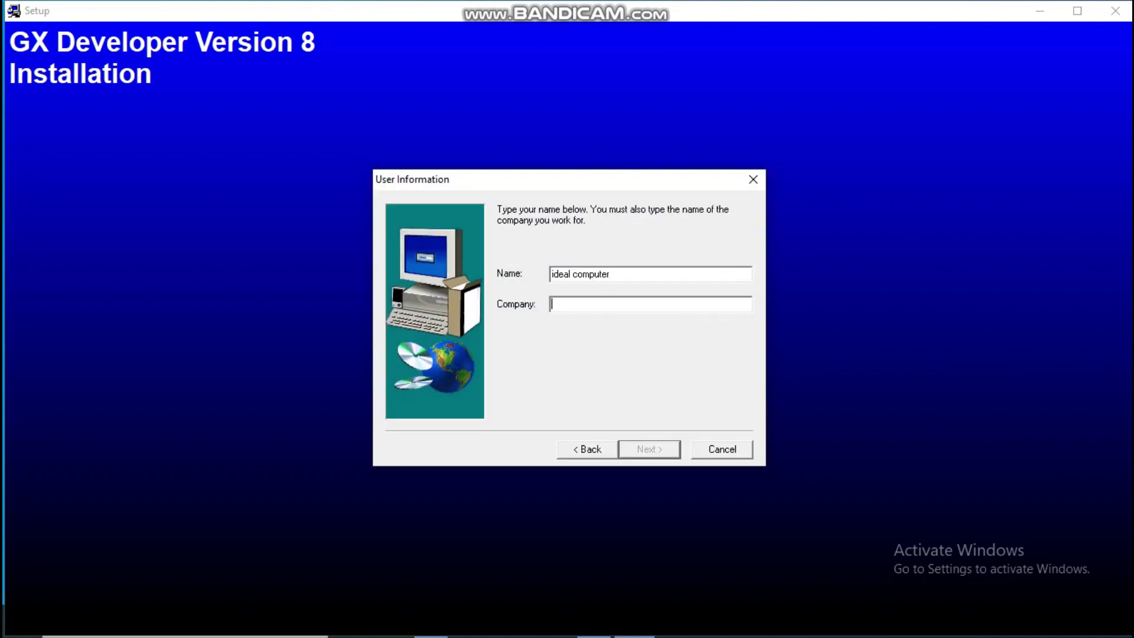
text(mizu tech)
key(Return)
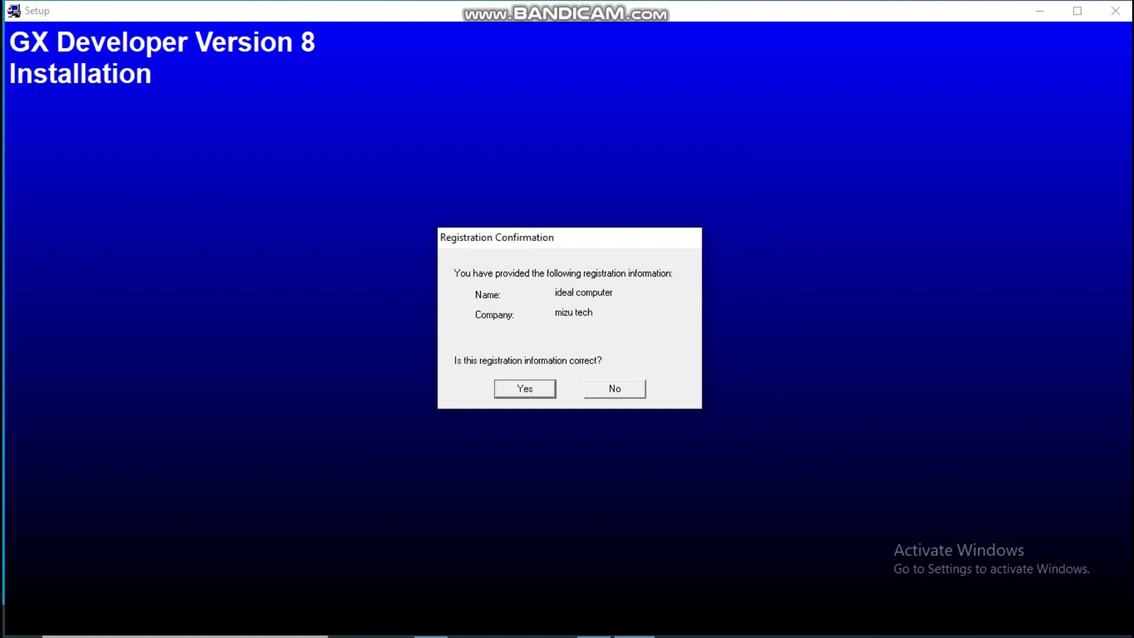
key(Return)
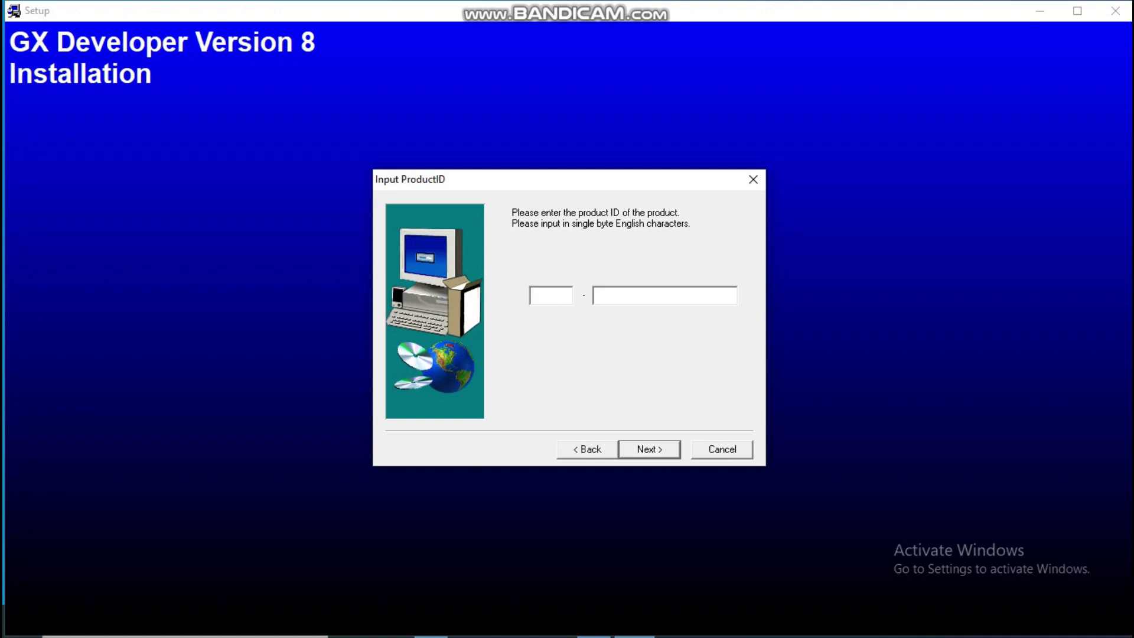
Step: Copy the second part of the product ID from the serial text file in the MELSOFT GX developer folder
click(1040, 10)
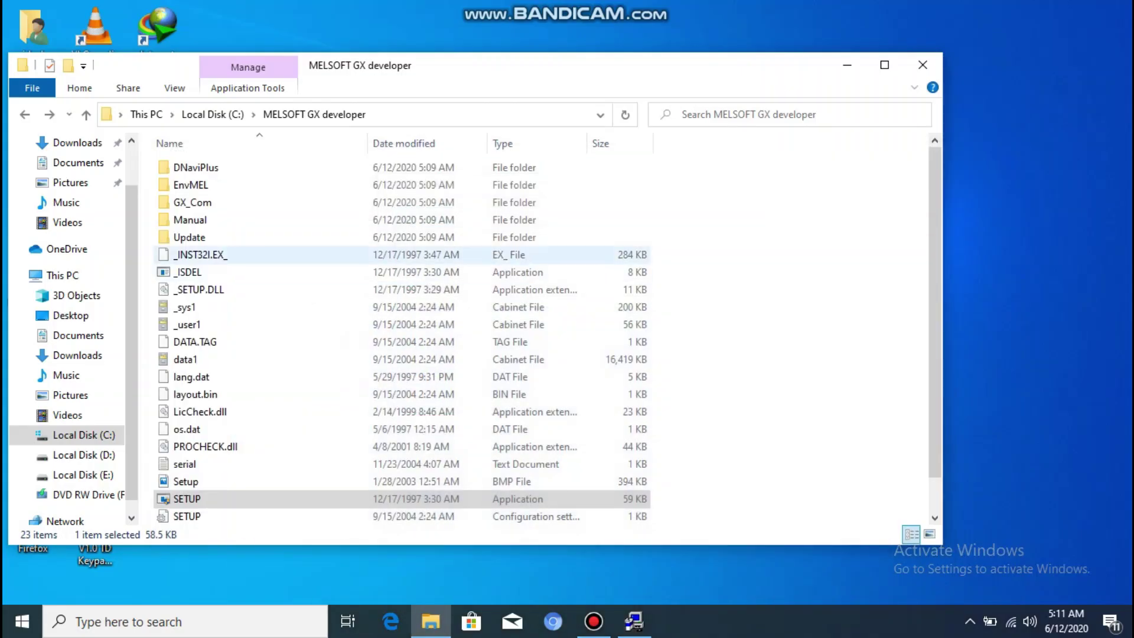
scroll(195, 366, down, 1)
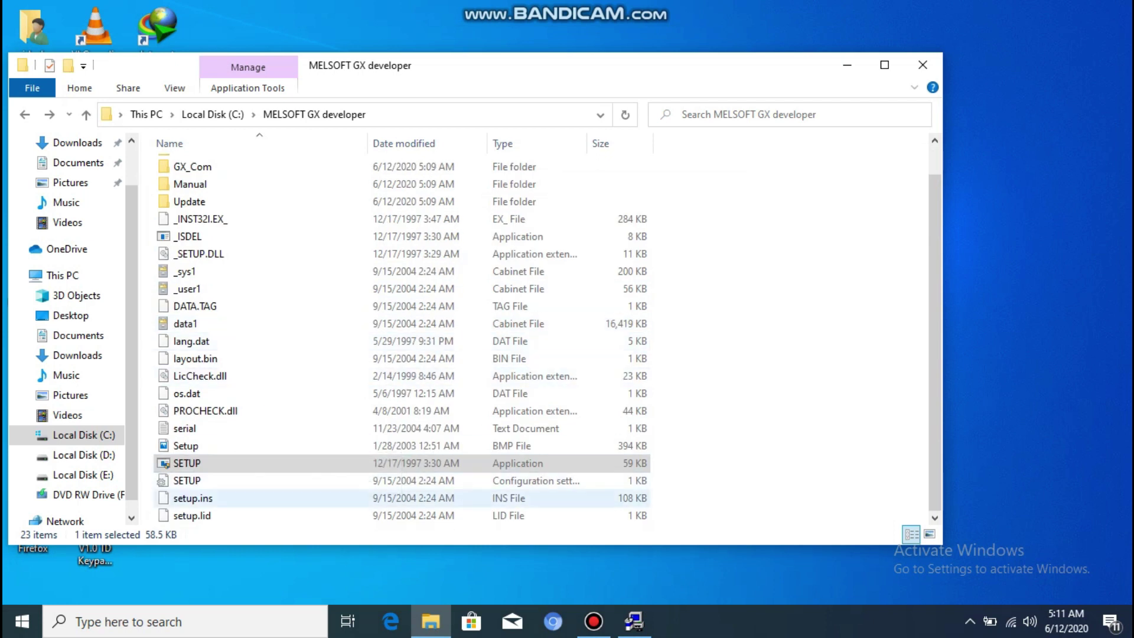
double_click(185, 428)
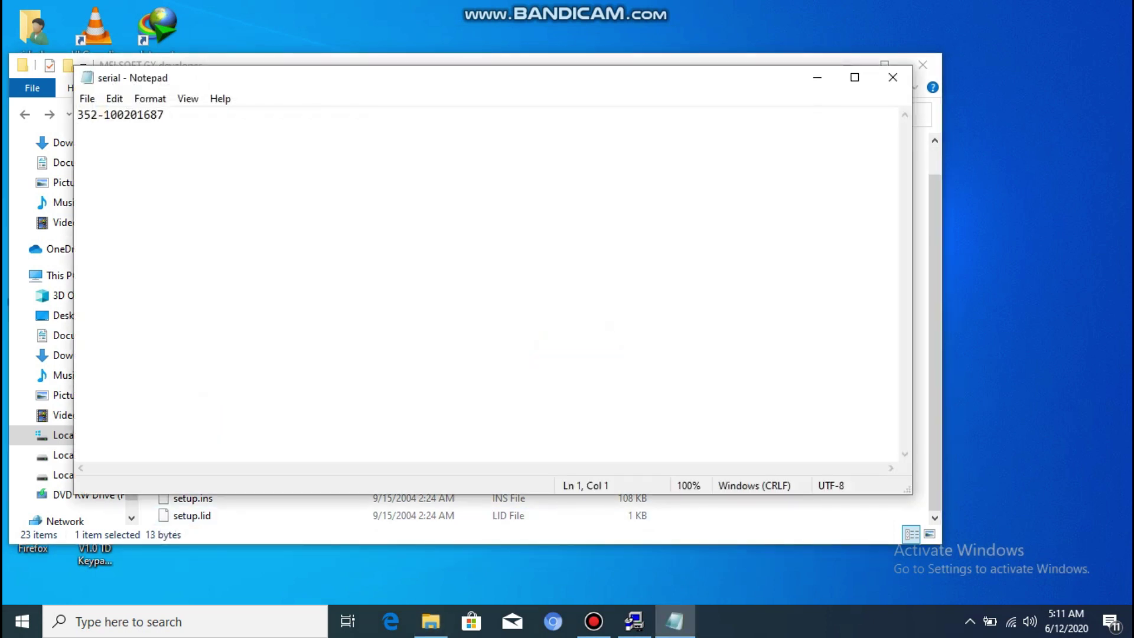
key(End)
key(shift+Left)
key(shift+Left)
key(shift+Left)
key(shift+Left)
key(shift+Left)
key(shift+Left)
key(shift+Left)
key(shift+Left)
key(shift+Left)
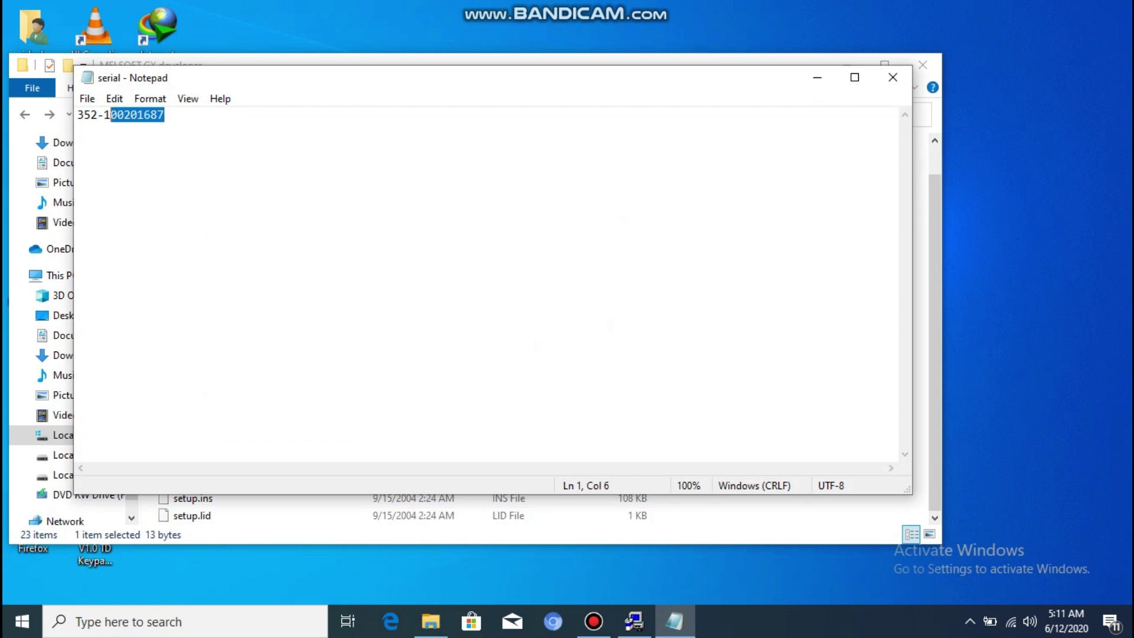
right_click(113, 116)
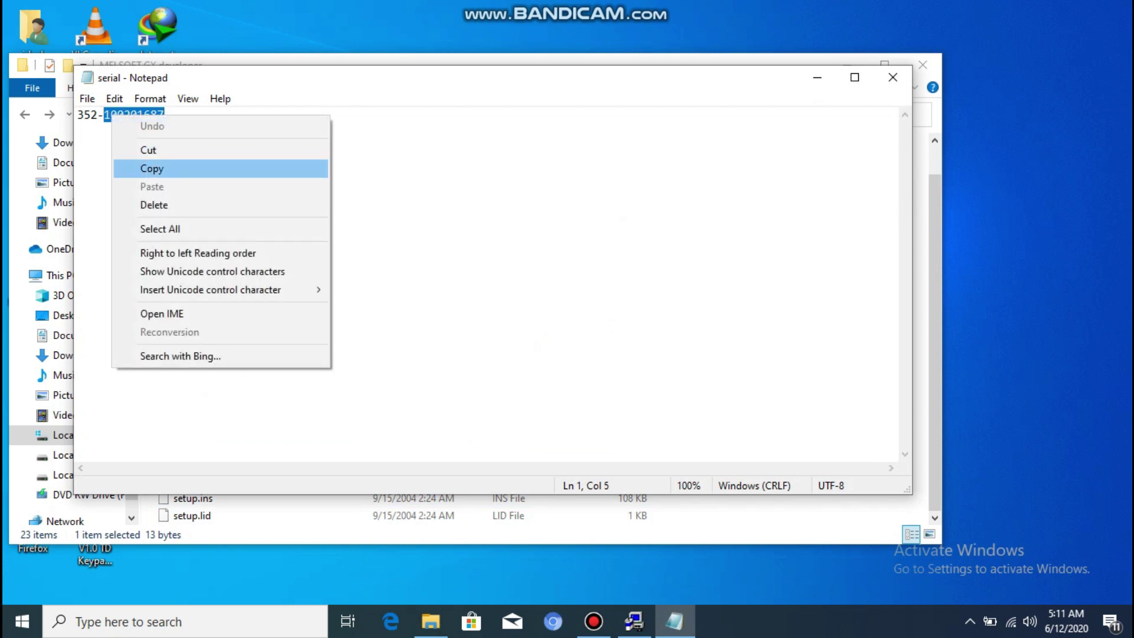
click(152, 168)
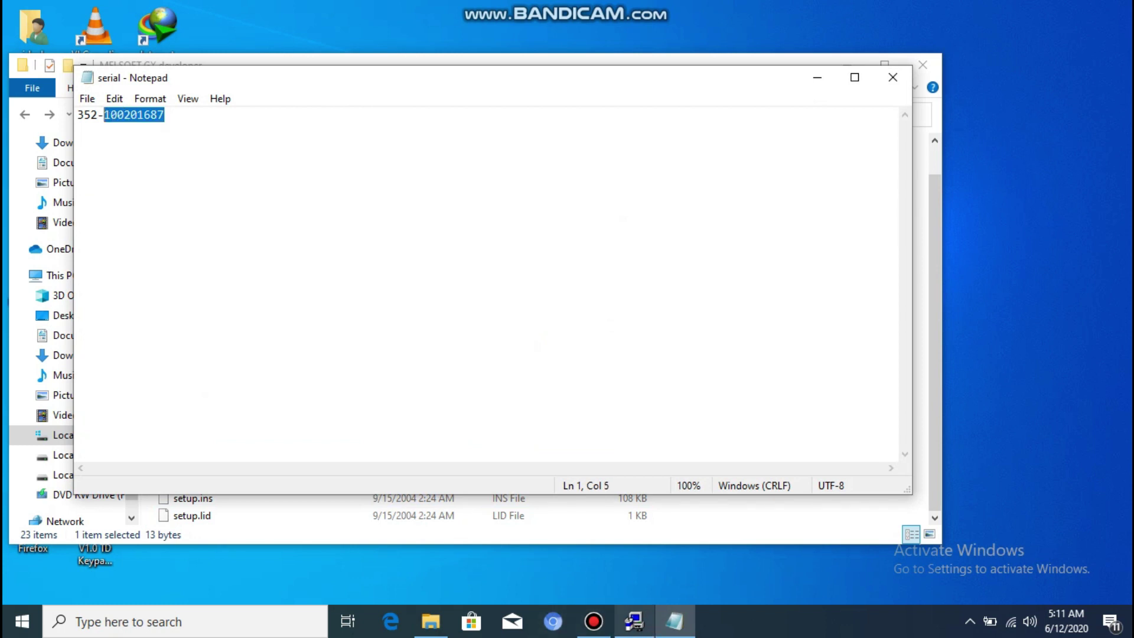
Step: Paste the copied second part of the product ID into the longer product ID field of the GX Developer installer
click(633, 622)
click(648, 295)
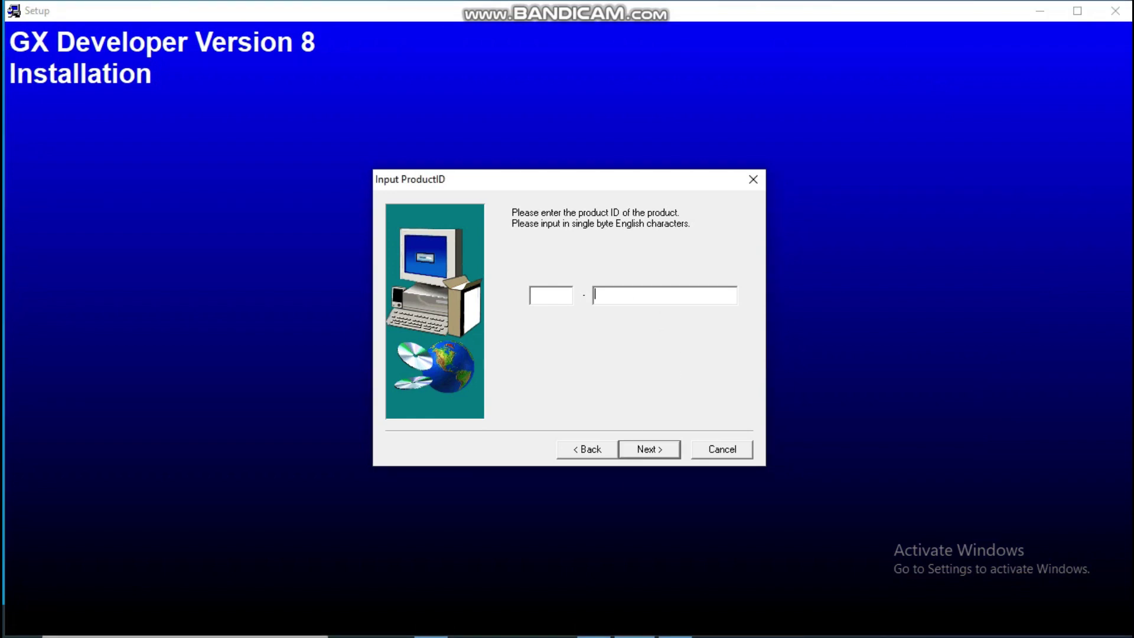
right_click(630, 298)
click(669, 369)
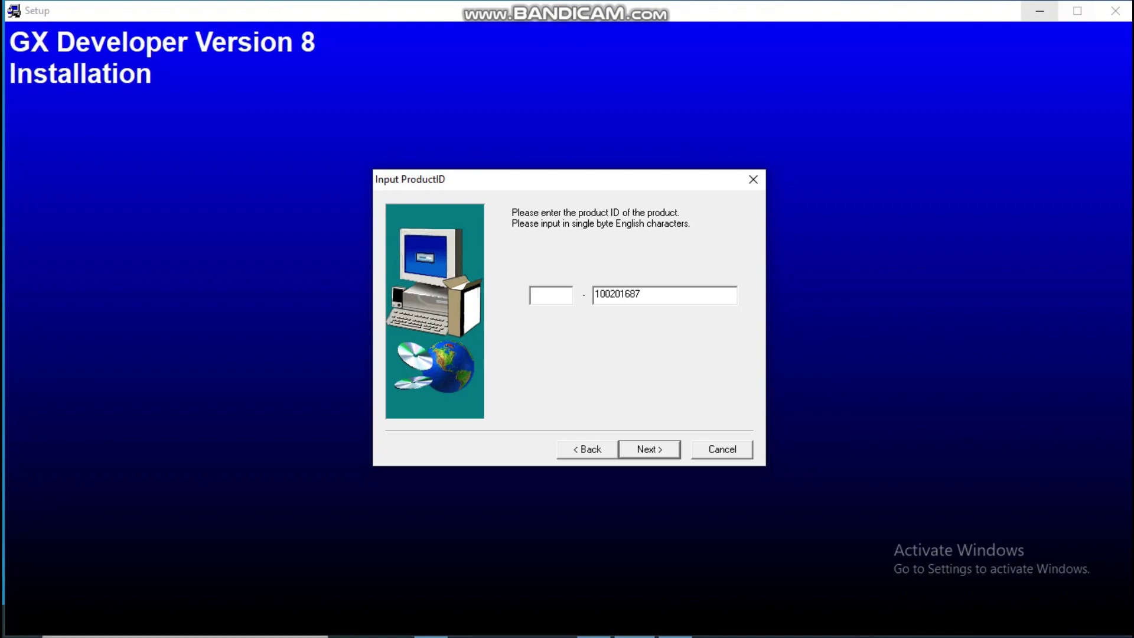
Step: Return to the serial text file and copy the first part of the product ID, before the hyphen
click(1040, 11)
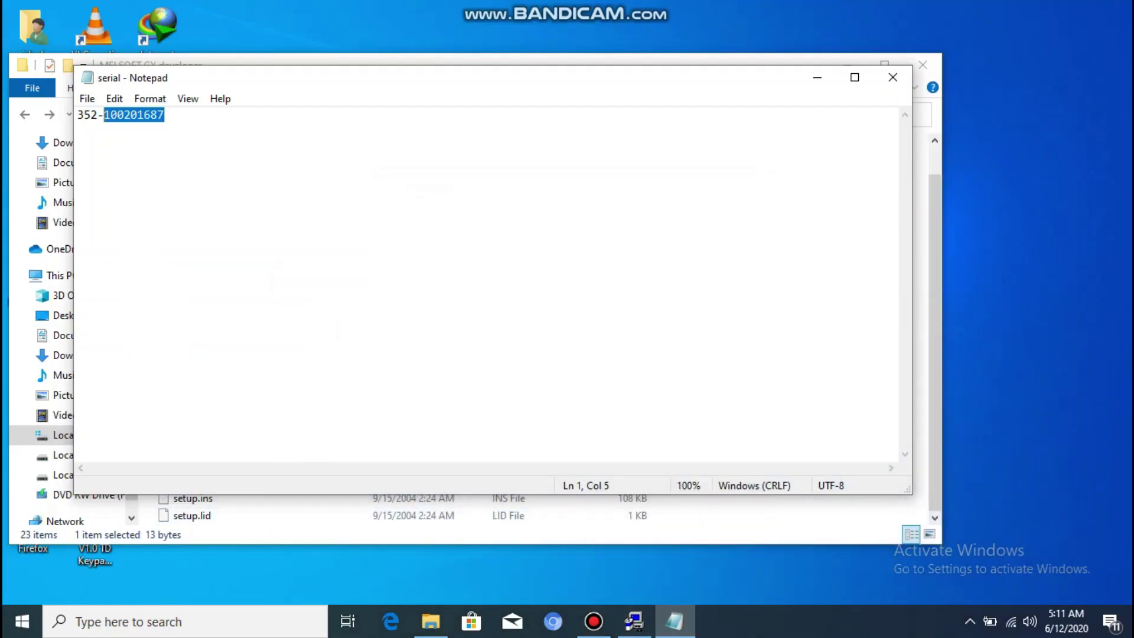
key(Left)
key(Left)
key(shift+Left)
key(shift+Left)
key(shift+Left)
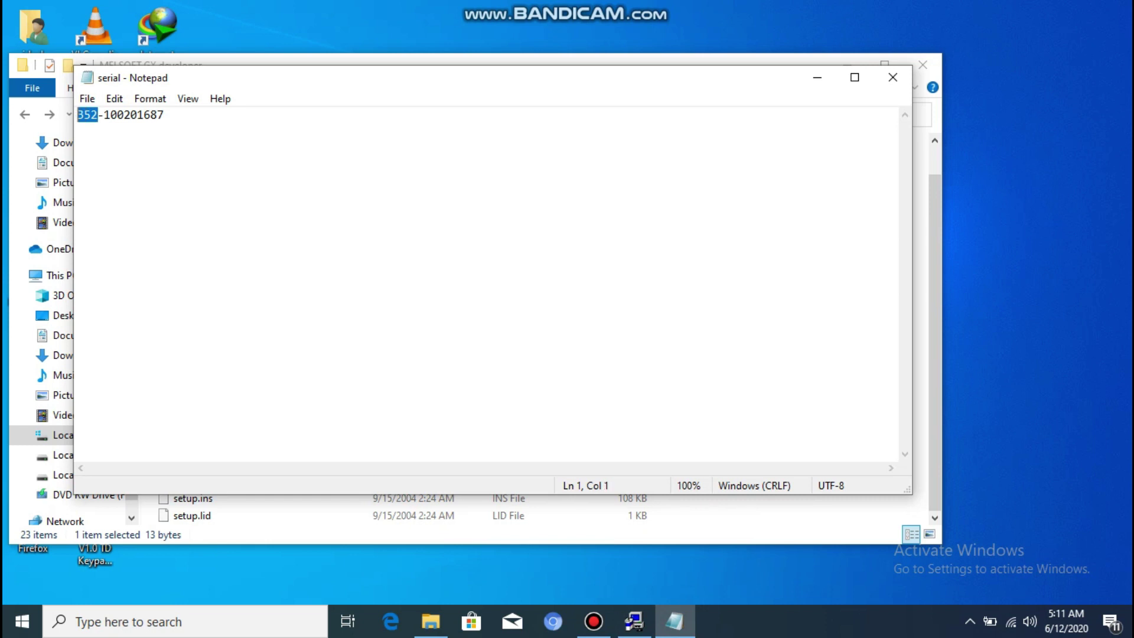
right_click(82, 112)
click(120, 166)
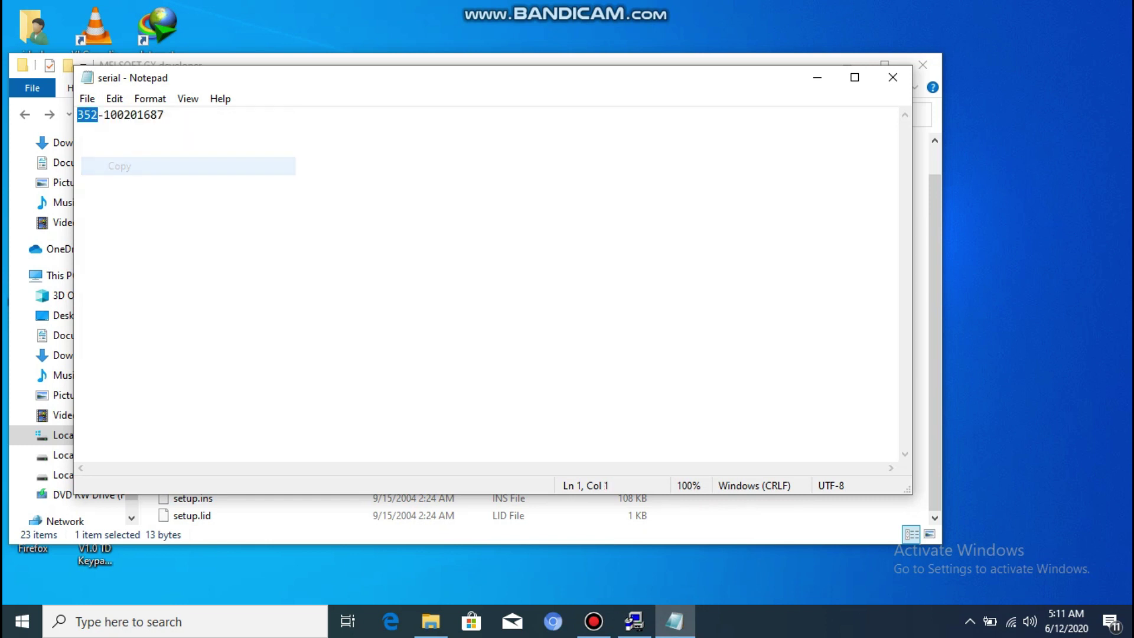
Step: Paste the first part of the product ID into the shorter field of the installer and submit the product ID
click(634, 621)
click(547, 292)
right_click(547, 291)
click(587, 362)
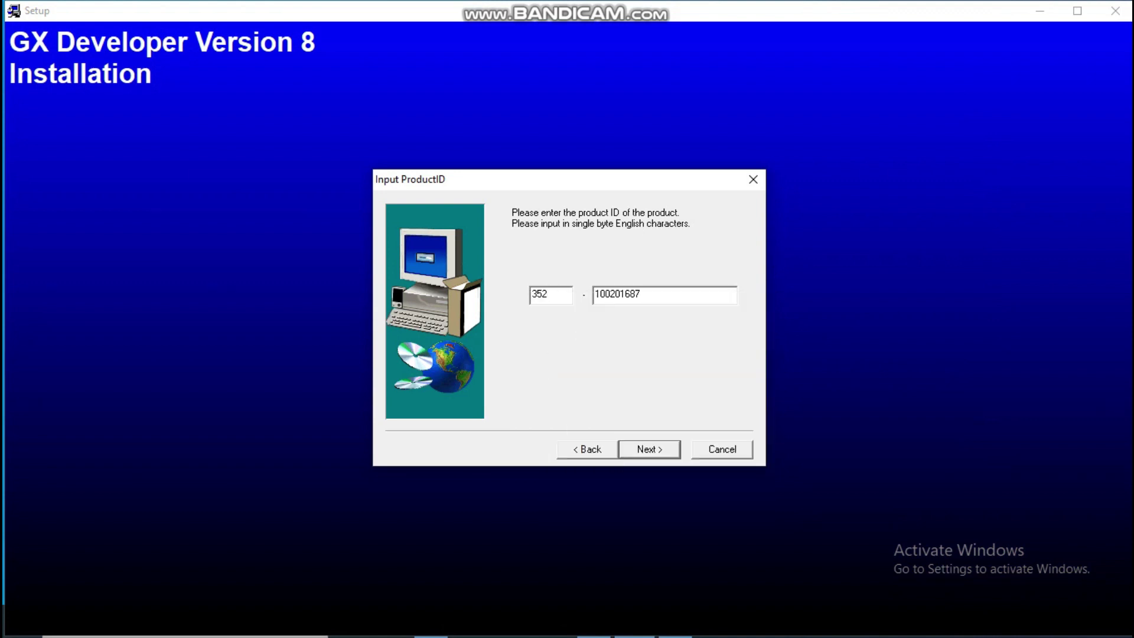
key(Return)
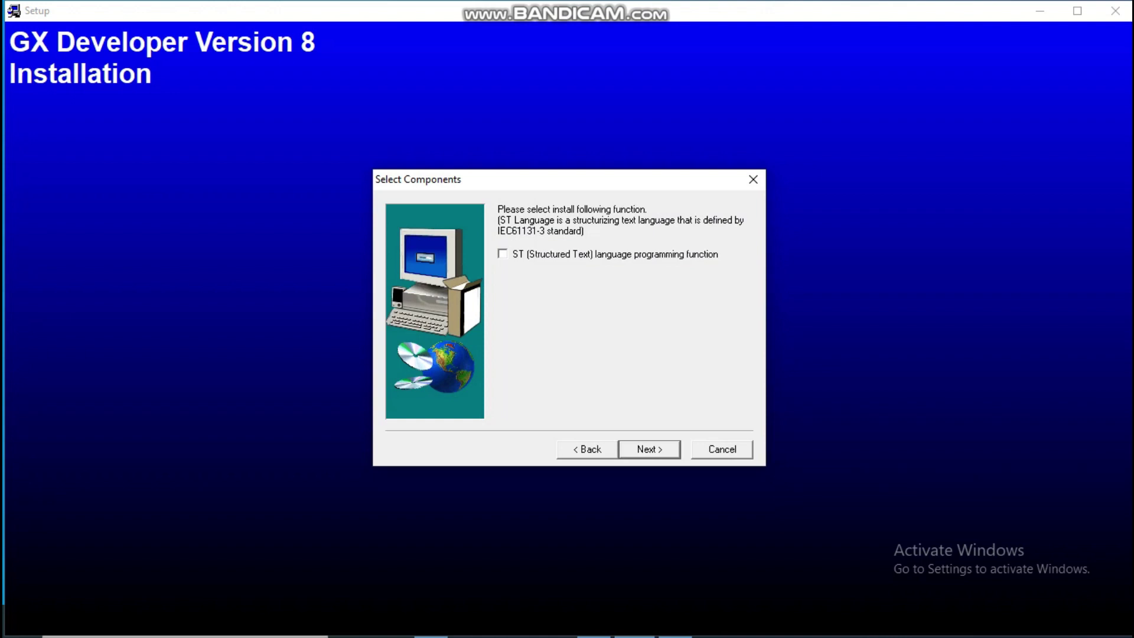
Step: Include the ST language programming function, leave the monitoring-only edition unselected, and install to C:\MELSEC\
key(space)
key(Return)
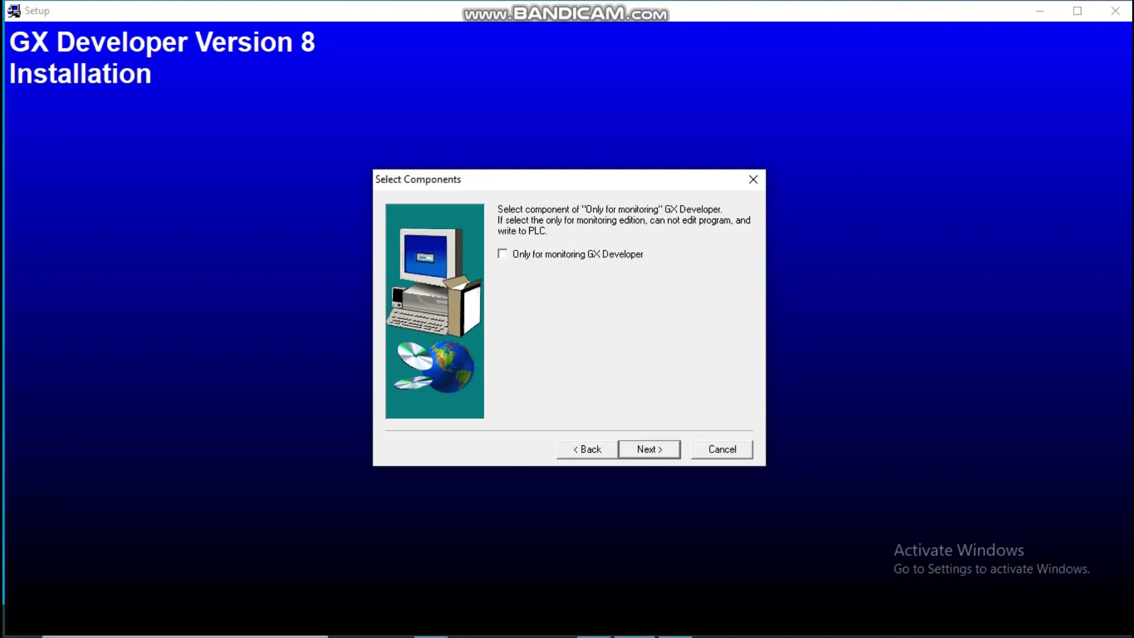
key(Return)
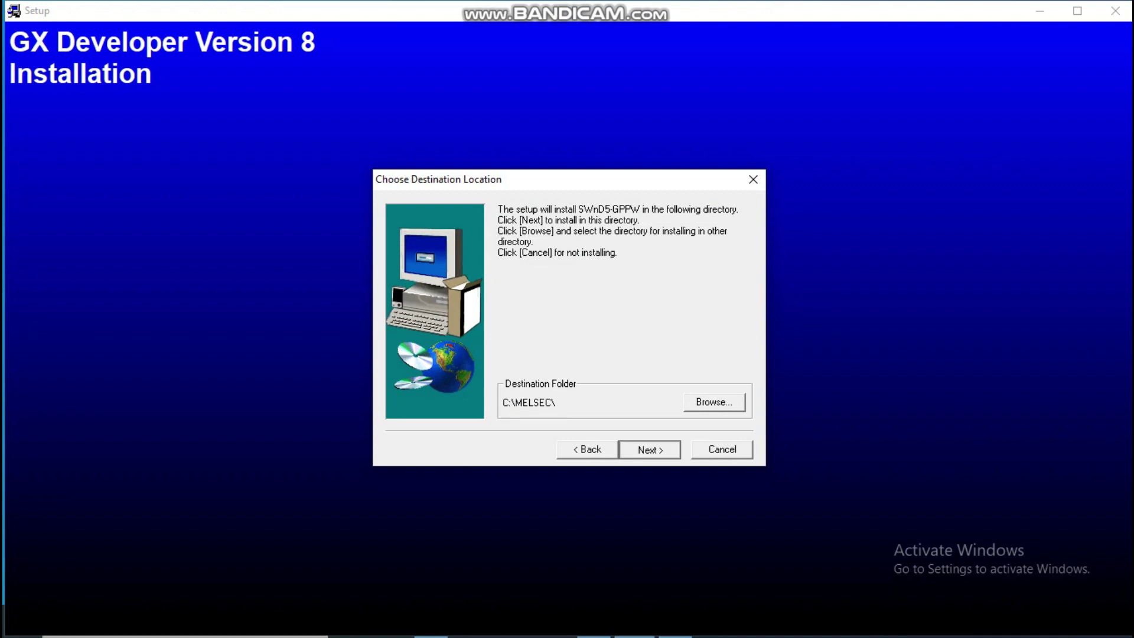
key(Return)
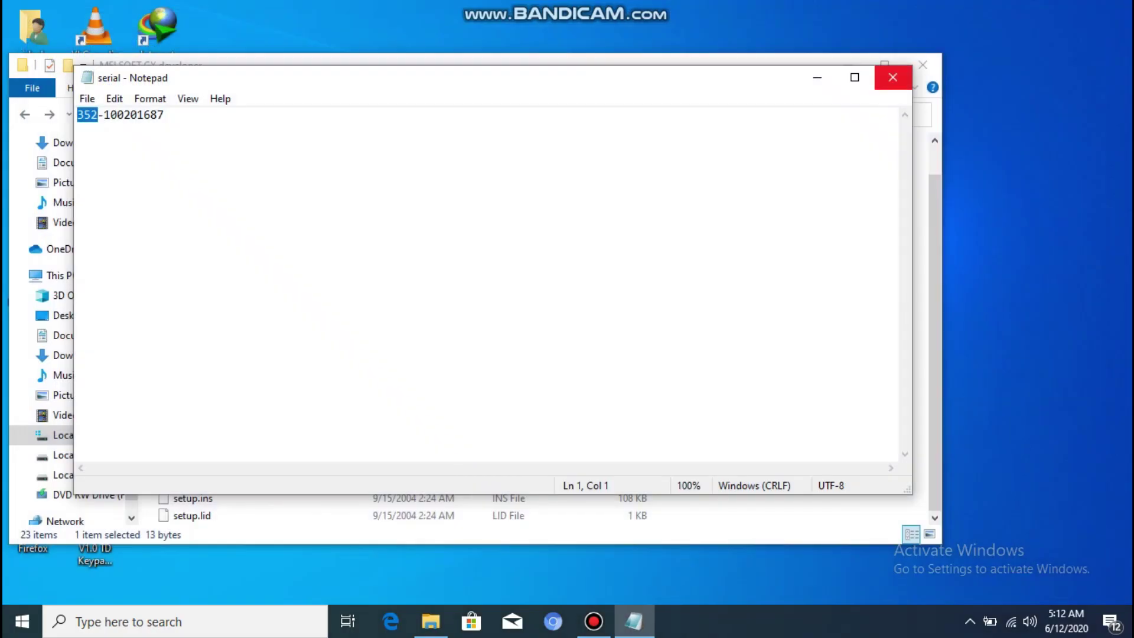
Step: Close the serial text file and the File Explorer window to return to the desktop
click(893, 77)
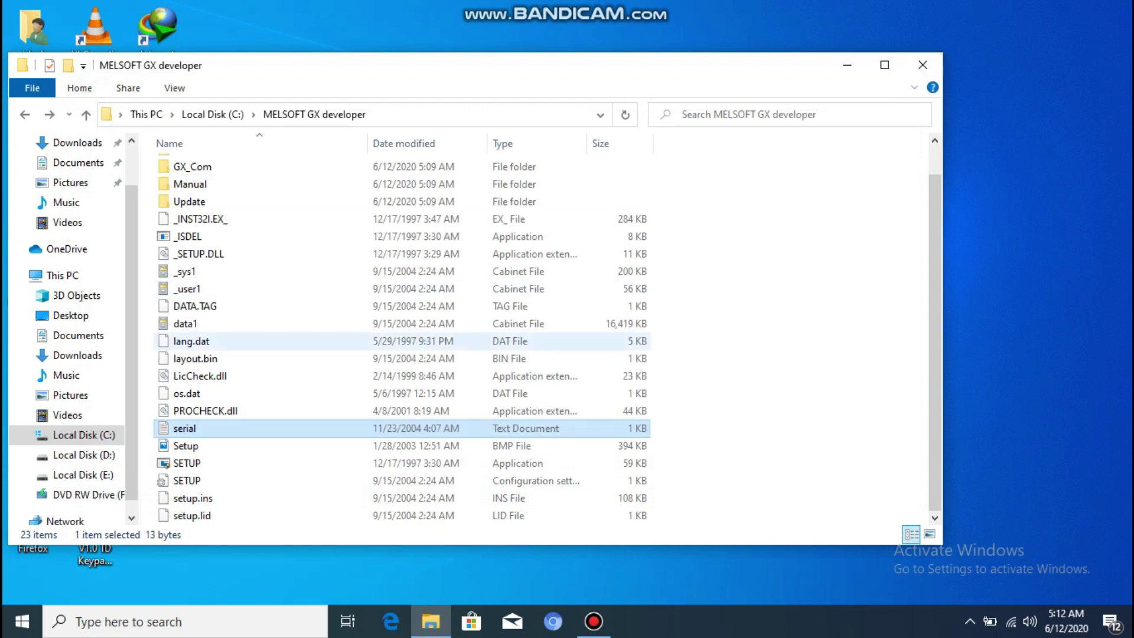
scroll(355, 184, up, 1)
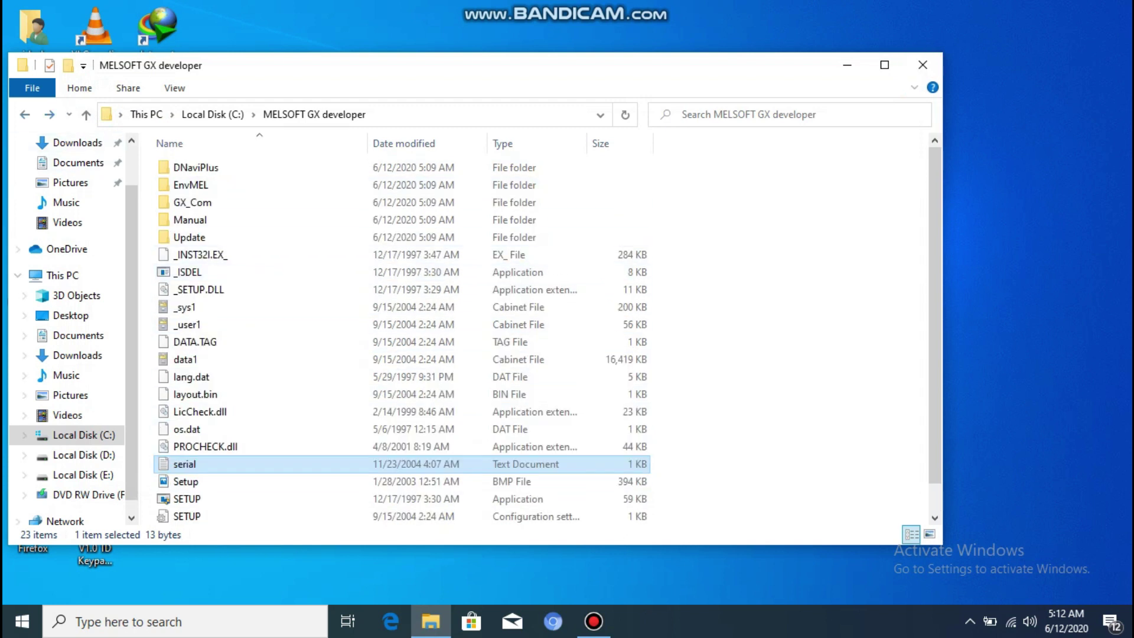
click(25, 114)
key(alt+Up)
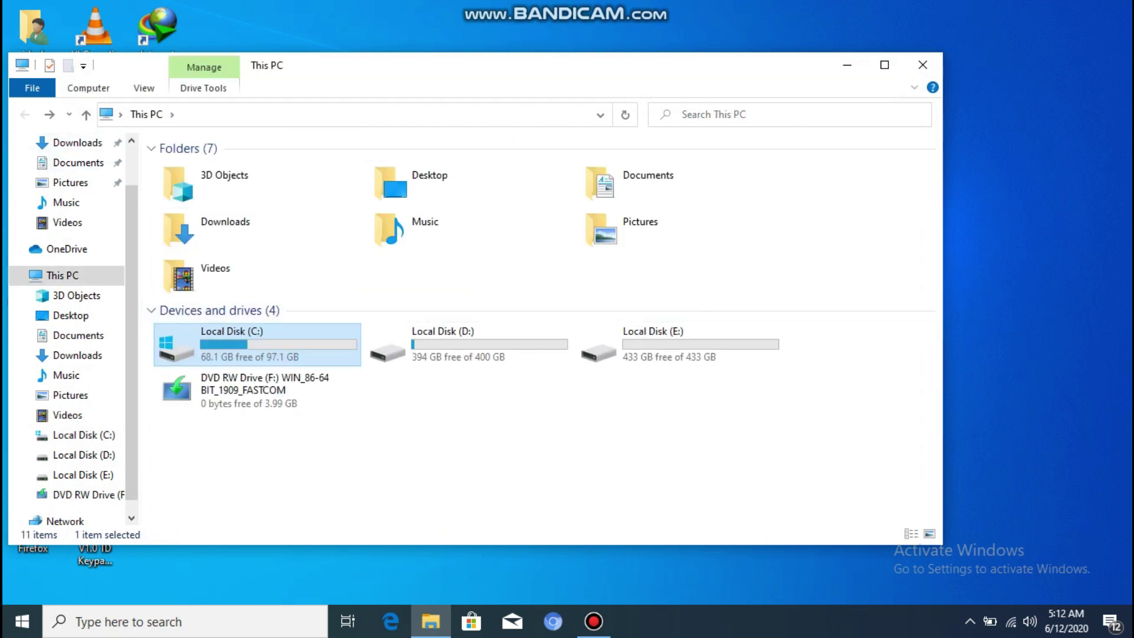
click(922, 65)
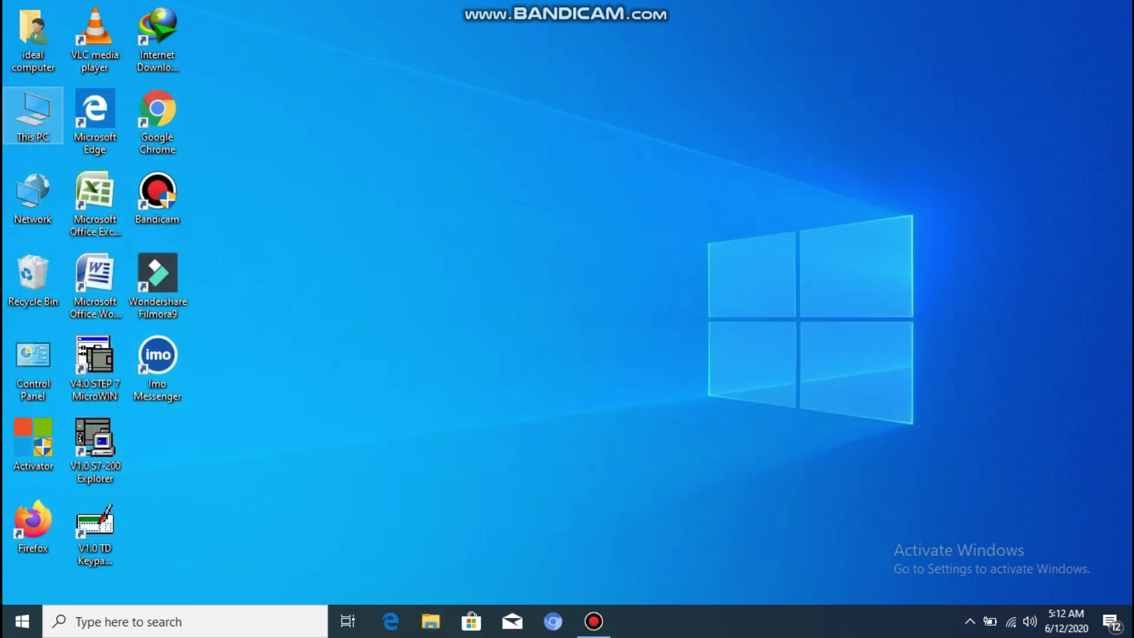
Step: Launch the newly installed GX Developer from the recently added programs
click(22, 621)
key(super)
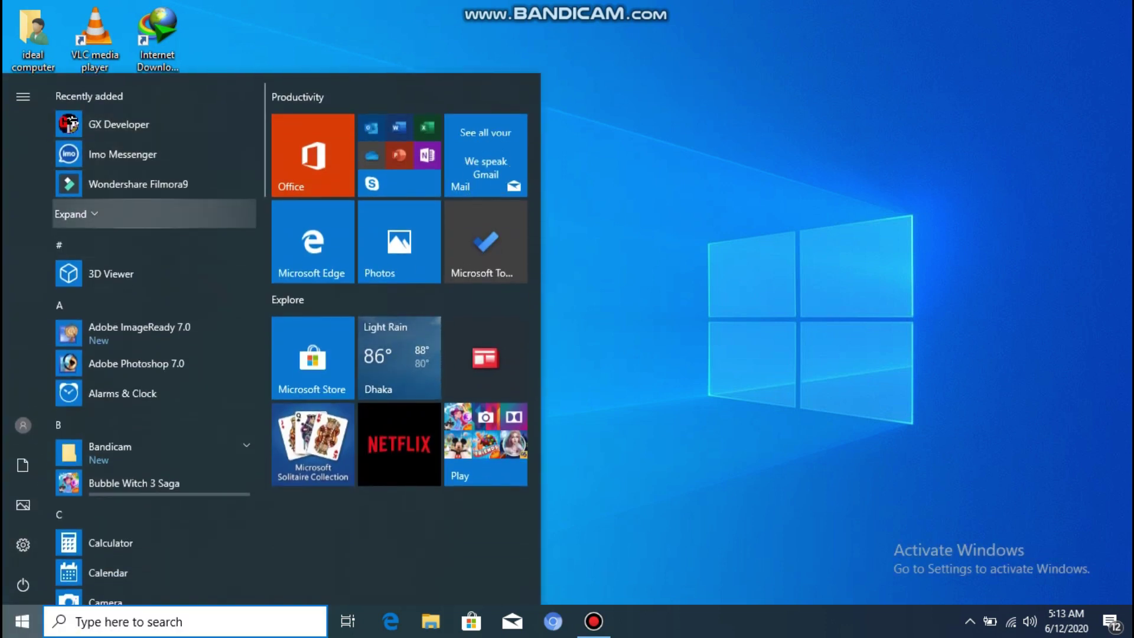
click(71, 213)
click(136, 124)
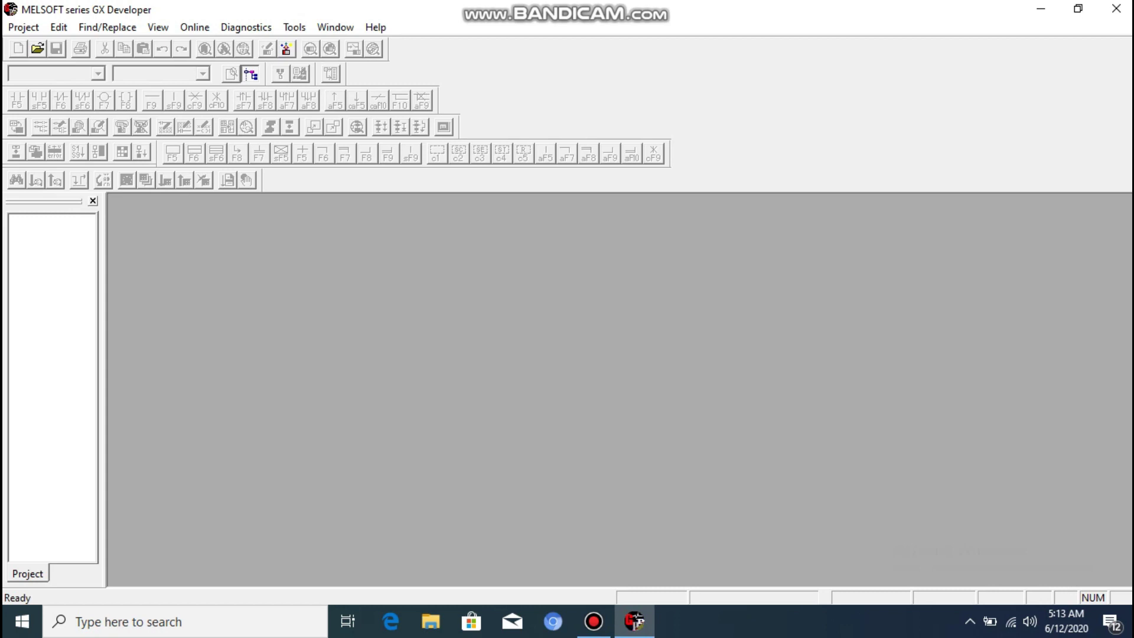
Step: Open the existing project "Anonto Aparels Sampol Washing Program" from drive D
click(58, 27)
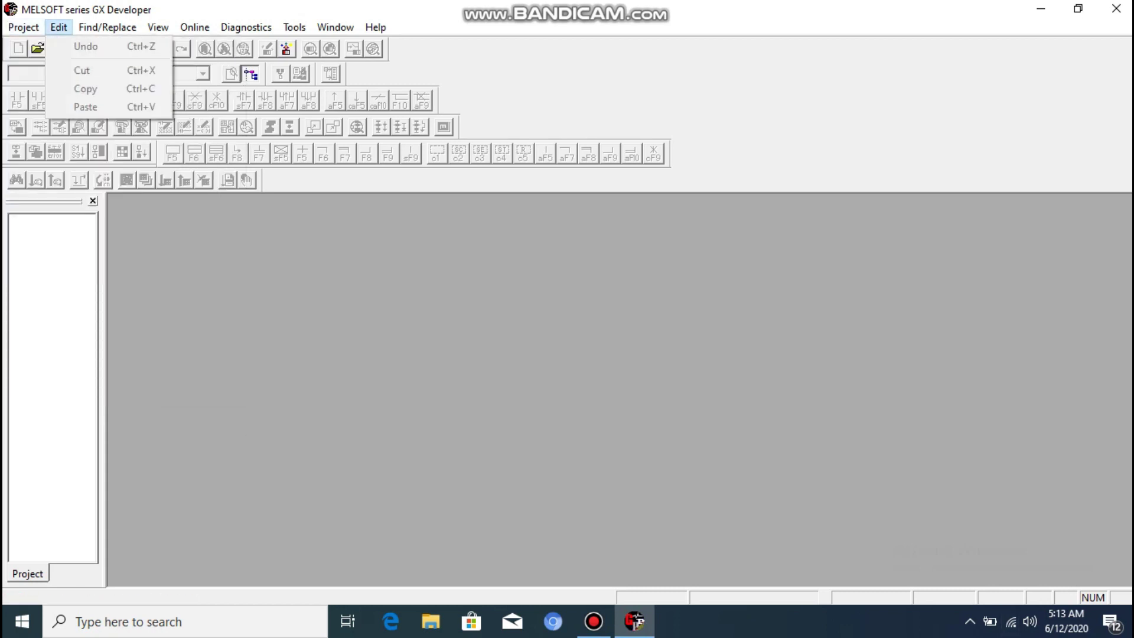
mouse_move(23, 27)
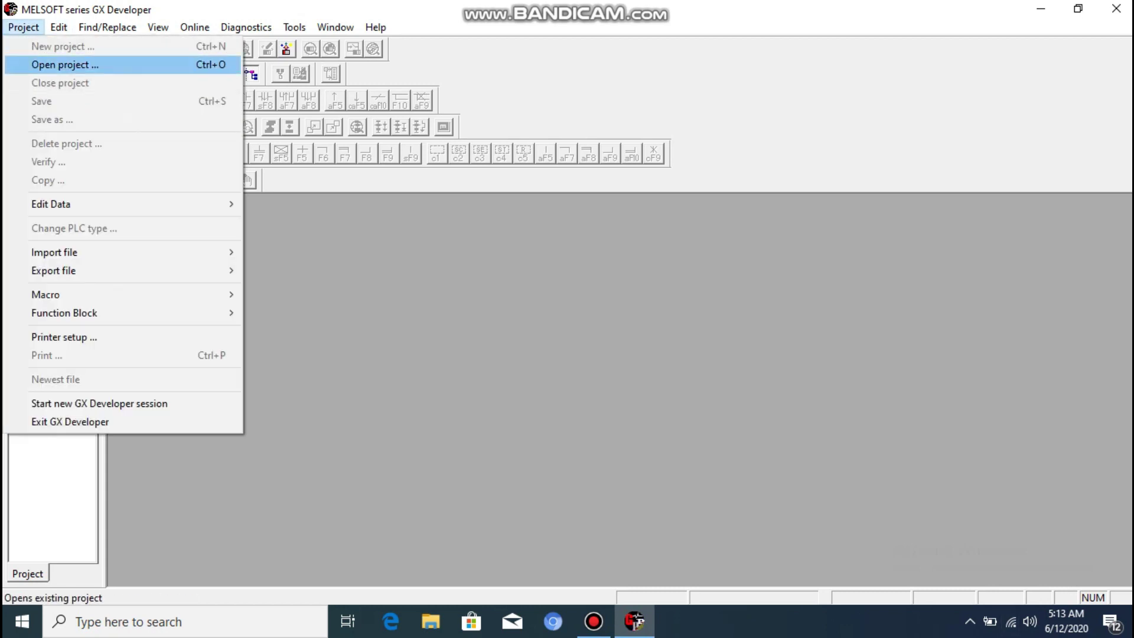
click(65, 65)
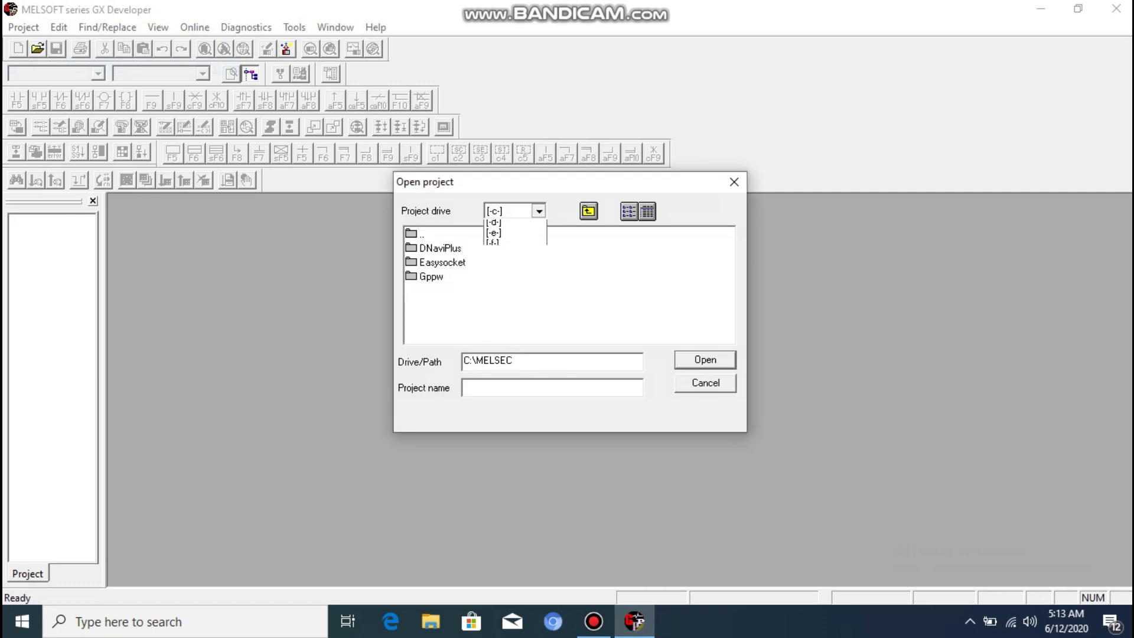
click(506, 237)
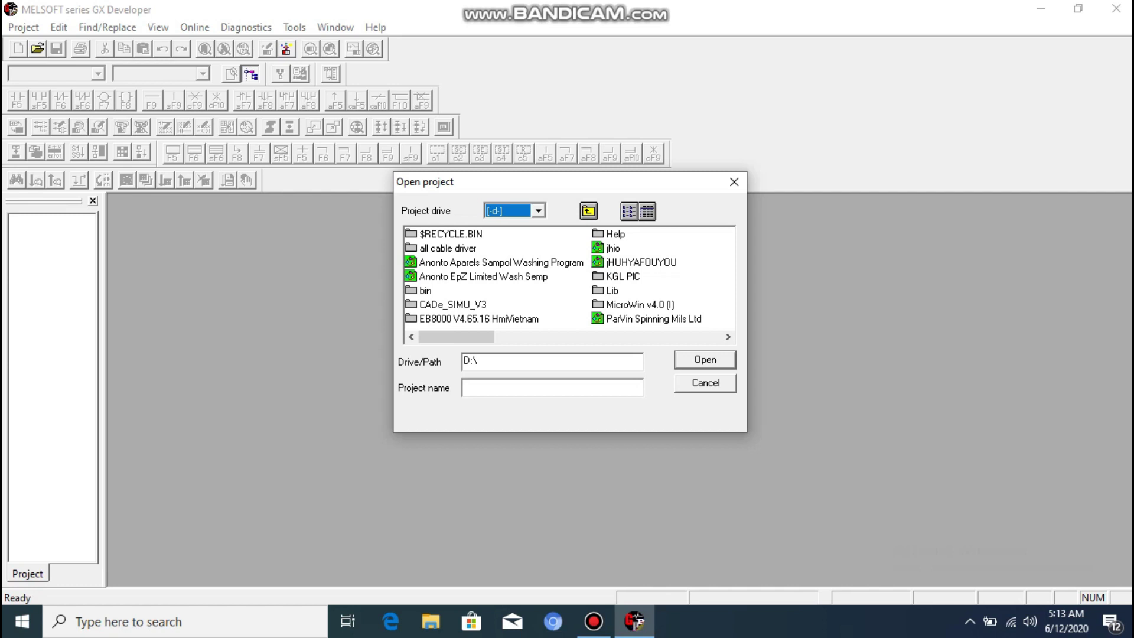
click(483, 276)
click(501, 262)
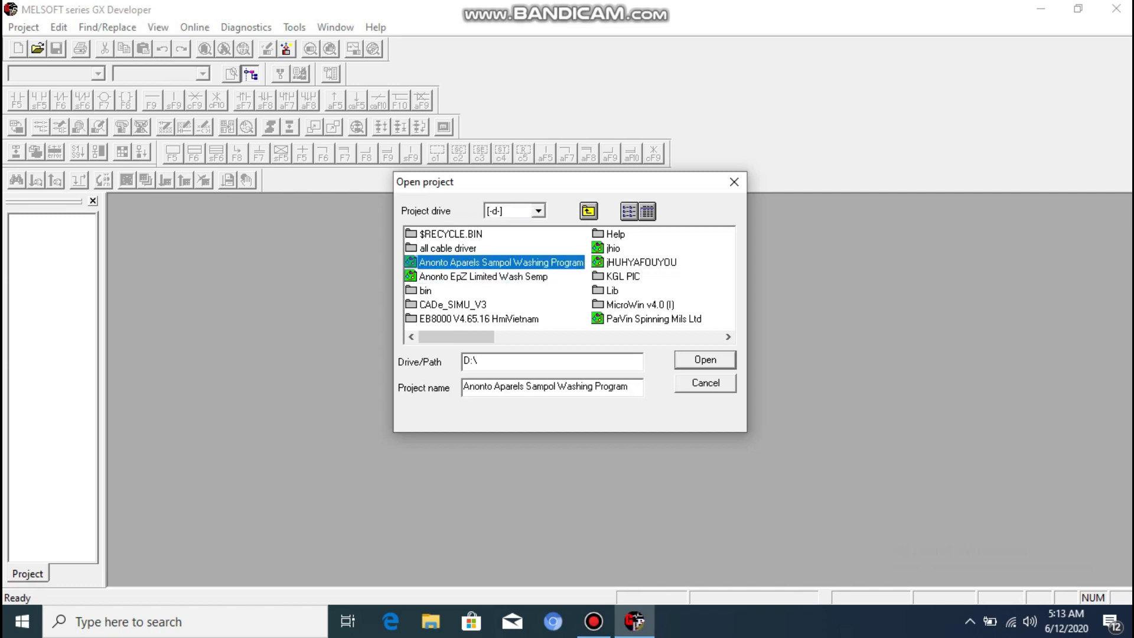
key(Return)
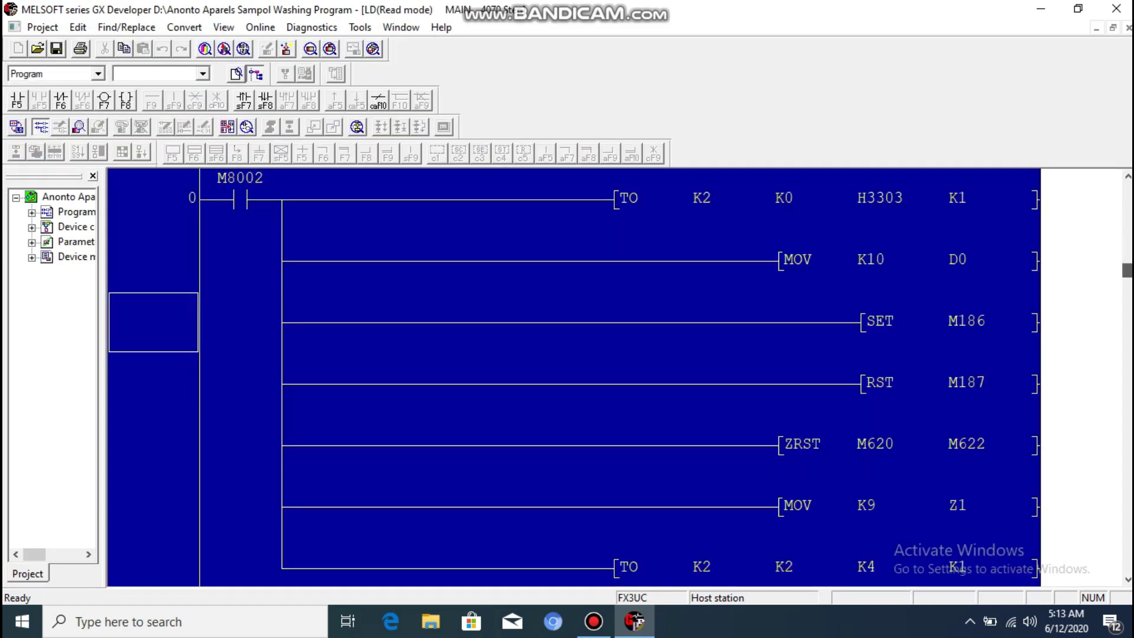
Step: Examine the ladder program of the opened project from its END instruction back up to the first rung
key(ctrl+End)
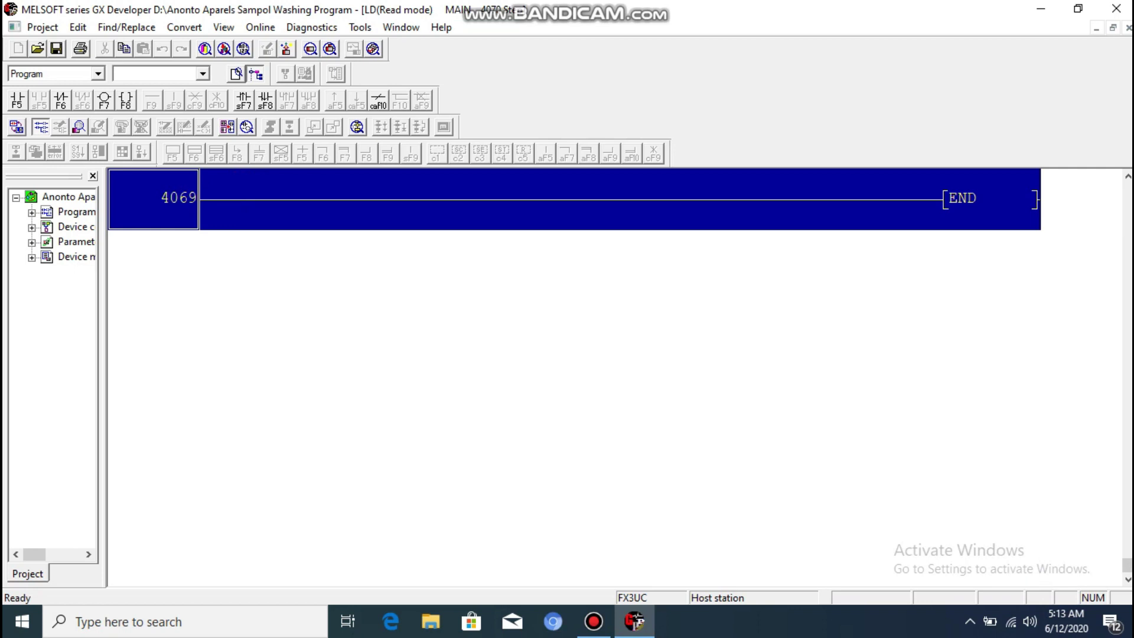
key(Up)
key(Up)
key(Up)
key(Up)
key(Up)
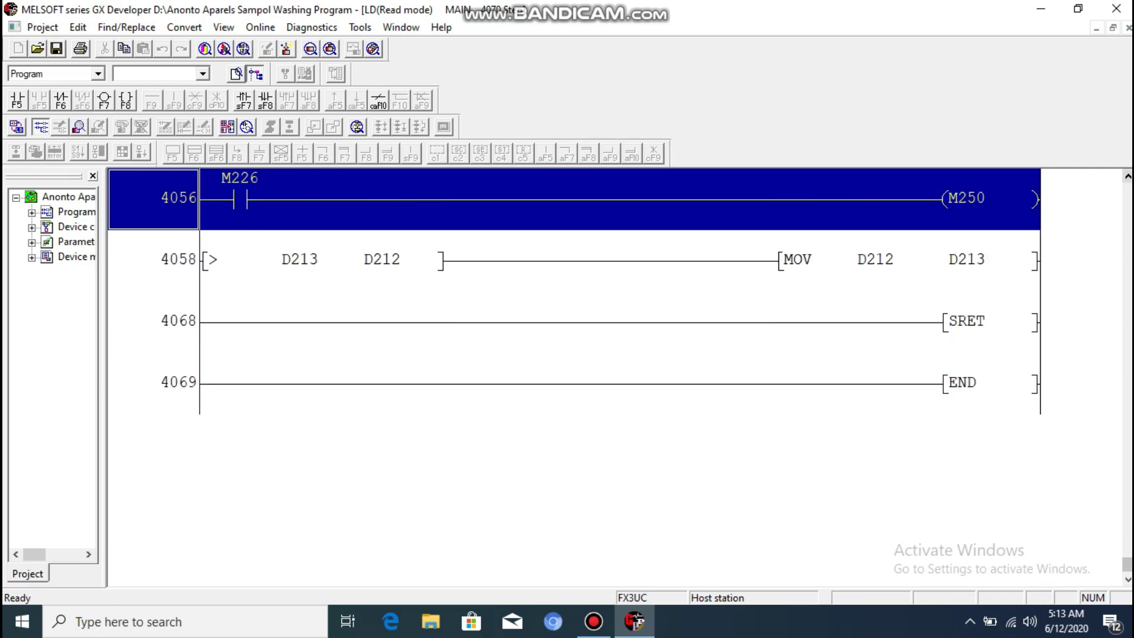
key(Up)
key(Up)
key(Up)
key(Up)
key(Up)
key(Up)
key(Up)
key(Up)
key(Up)
key(Up)
key(Up)
key(Up)
key(Up)
key(Up)
key(Up)
key(Up)
key(Up)
key(Up)
key(Up)
key(Up)
key(Up)
key(Up)
key(Up)
key(Up)
key(Up)
key(Up)
key(Up)
key(Up)
key(Up)
key(Up)
key(Up)
key(Up)
key(Up)
key(Up)
key(Up)
key(Up)
key(Up)
key(Up)
key(Up)
key(Up)
key(Up)
key(Up)
key(Up)
key(Up)
key(Up)
key(Up)
key(Up)
key(Up)
key(Up)
key(Up)
key(Up)
key(Up)
key(Up)
key(Up)
key(Up)
key(Up)
key(Up)
key(Up)
key(Up)
key(Up)
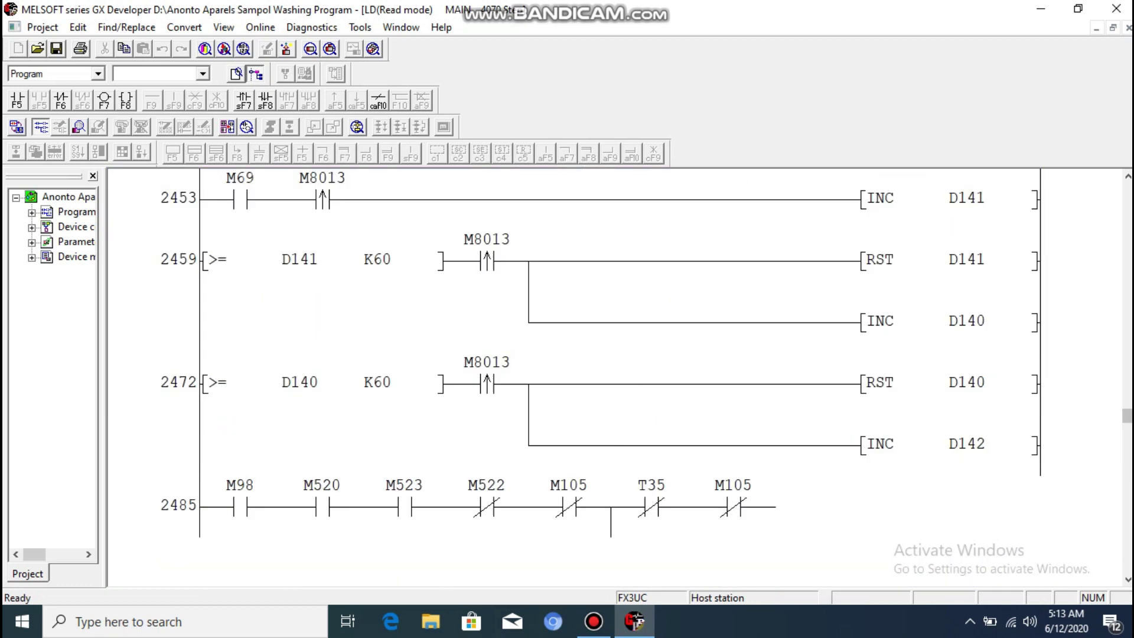
key(Page_Up)
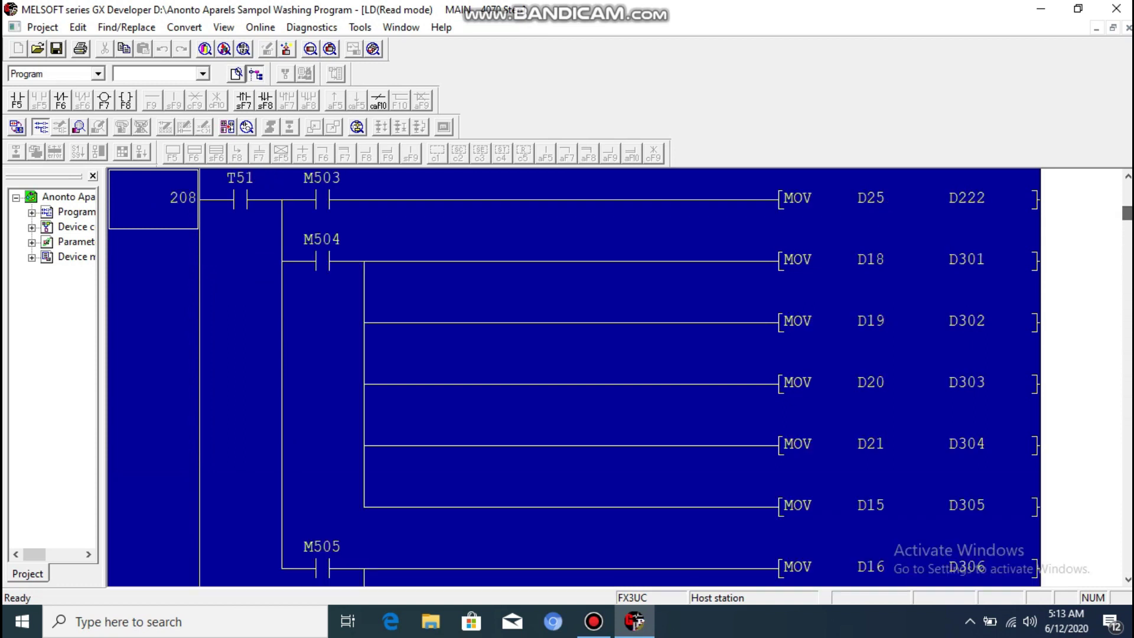
key(Up)
key(Up)
key(Up)
key(Up)
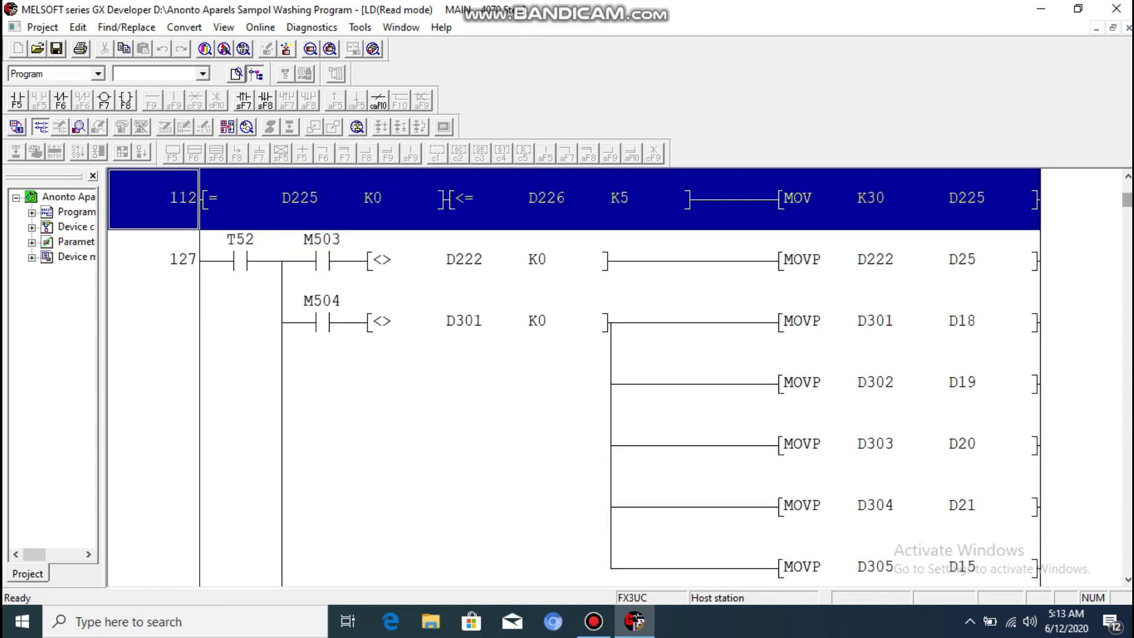
key(Up)
key(Up)
key(Up)
key(Up)
key(Up)
key(Up)
key(Up)
key(Up)
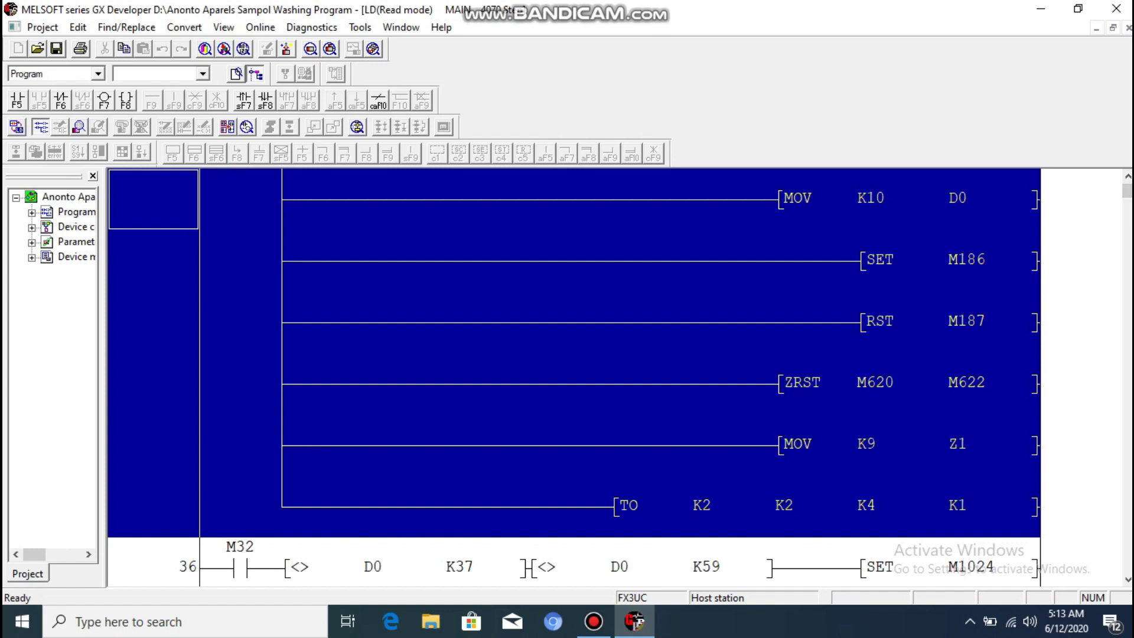